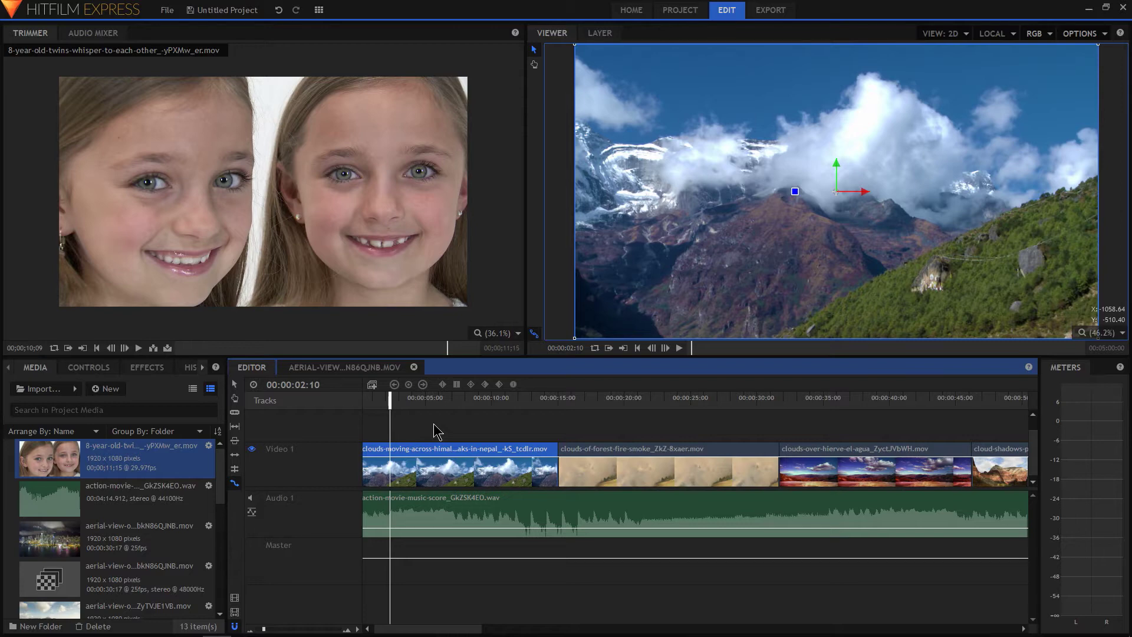
Preview the multi-clip timeline, then show the fxhome.com/express page in Chrome
left_click_drag(395, 399, 858, 399)
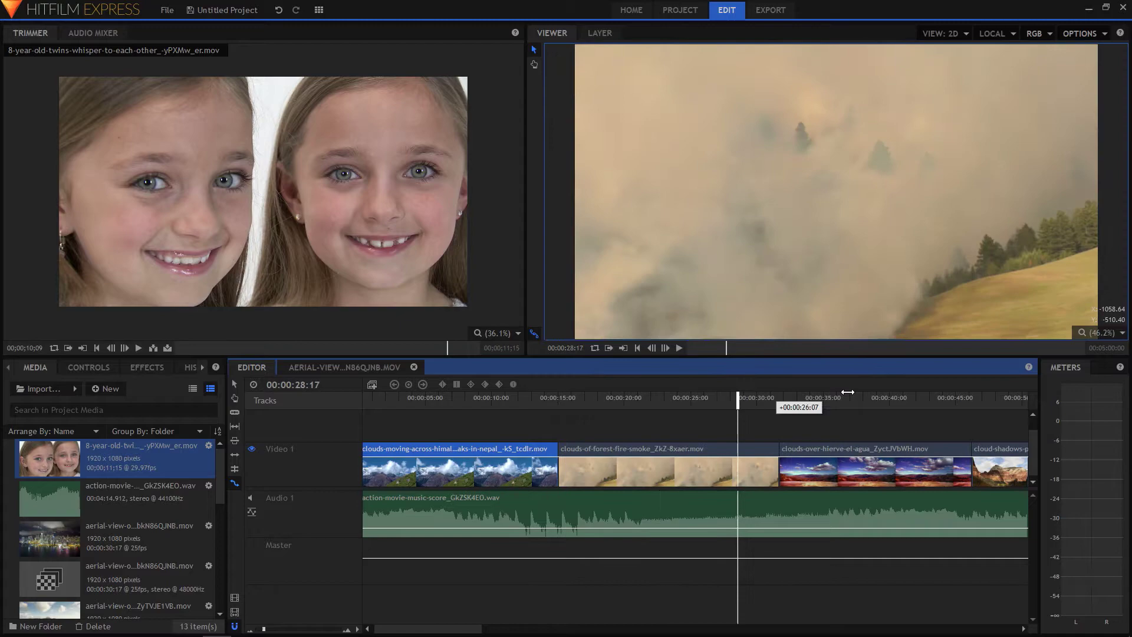
left_click_drag(520, 419, 475, 424)
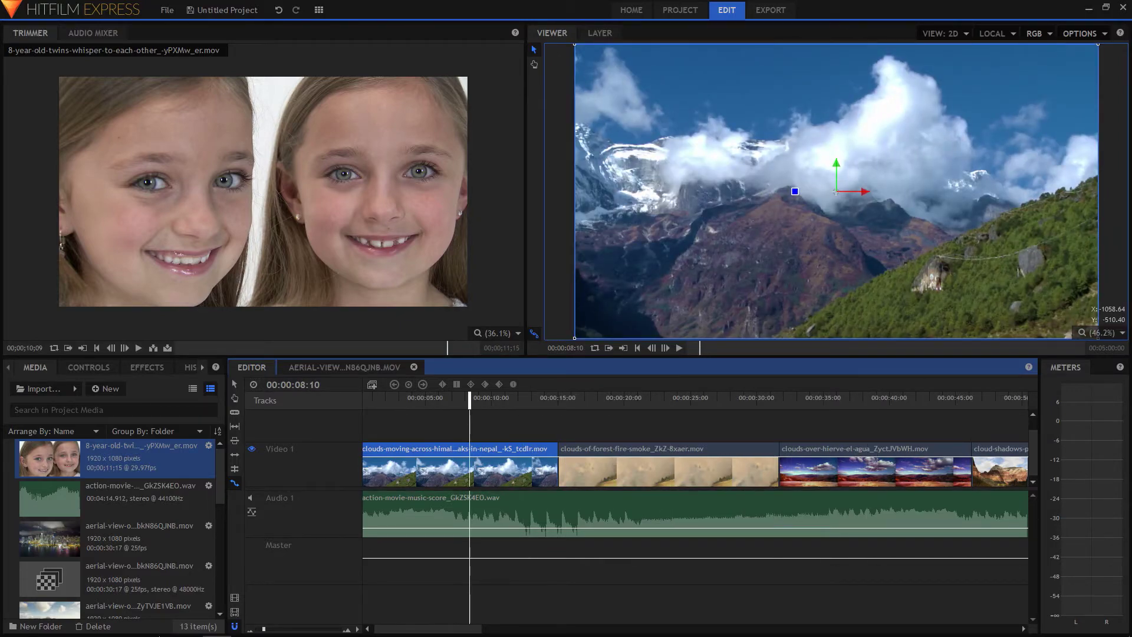
left_click(104, 626)
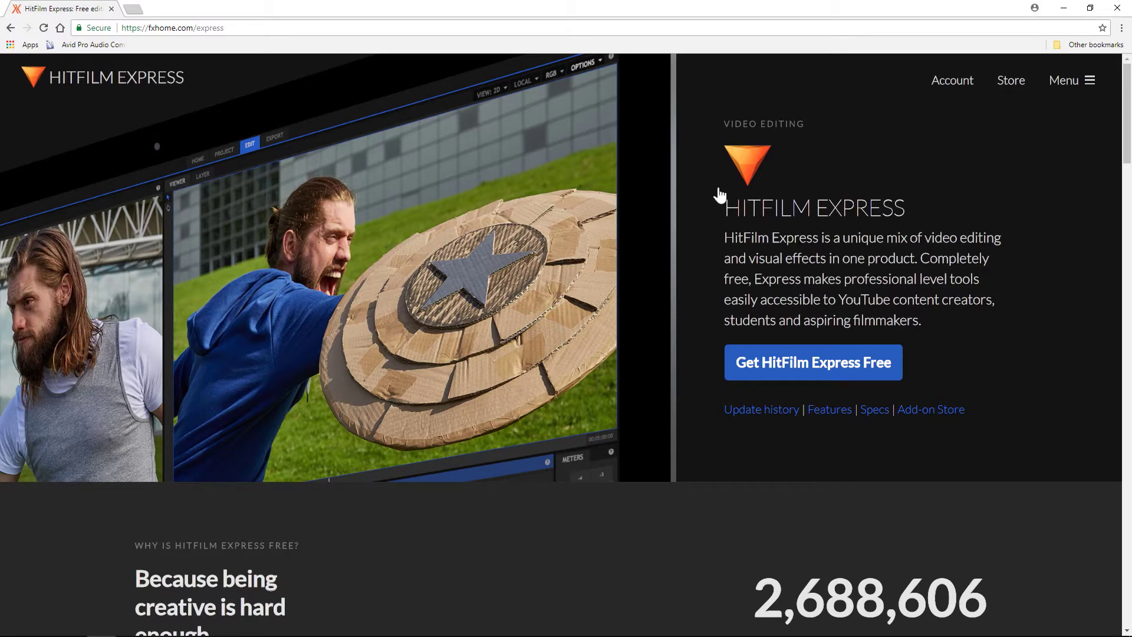
Back in the project near 23 seconds, trim the forest-fire smoke clip's start to 00:00:16:20
left_click(220, 624)
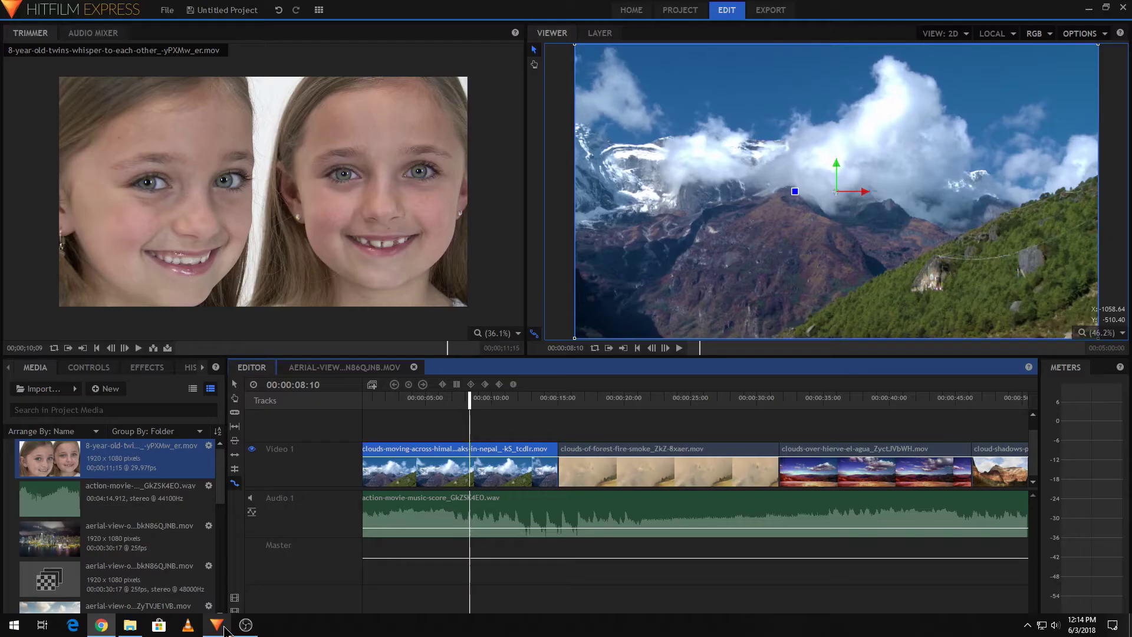
mouse_move(470, 401)
left_mouse_down()
mouse_move(868, 400)
mouse_move(469, 400)
left_mouse_up()
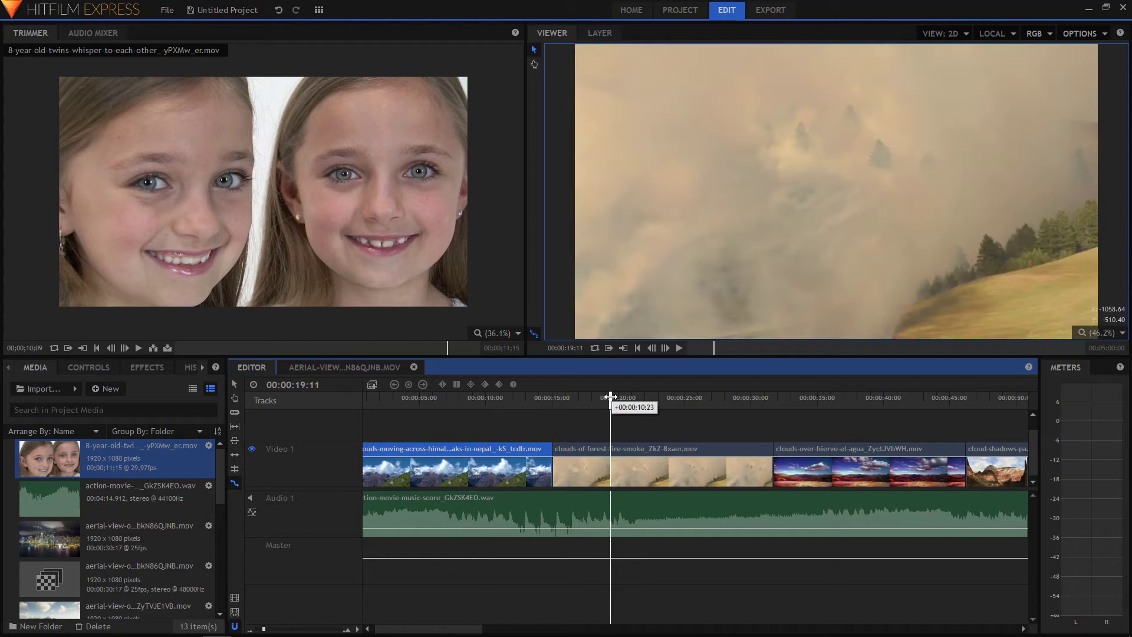
left_click_drag(609, 398, 610, 399)
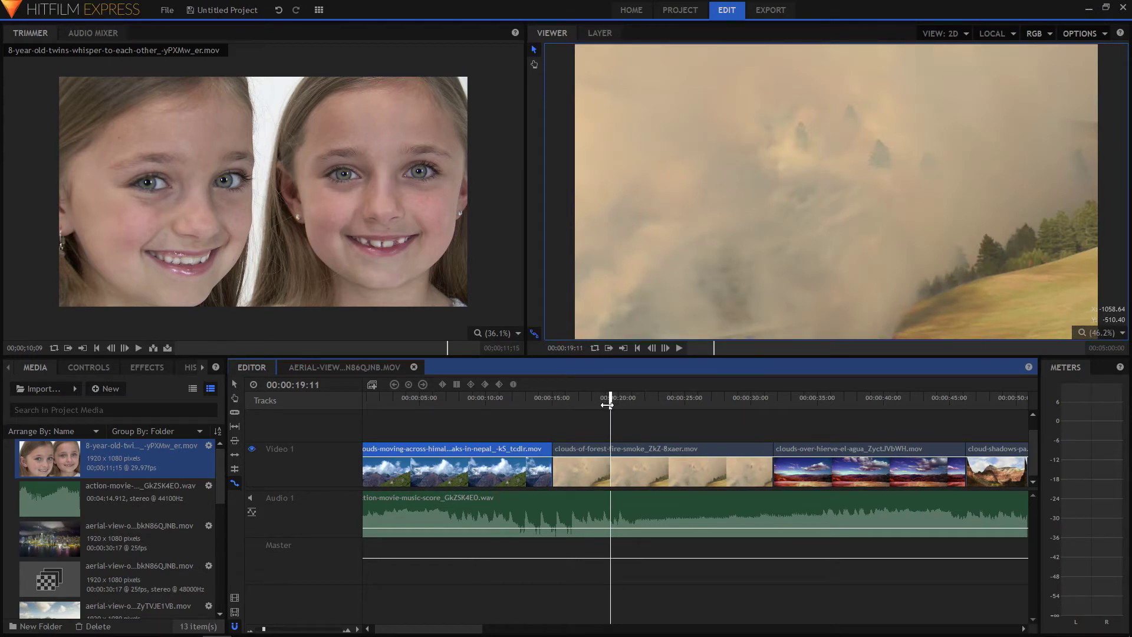
left_click_drag(606, 400, 660, 401)
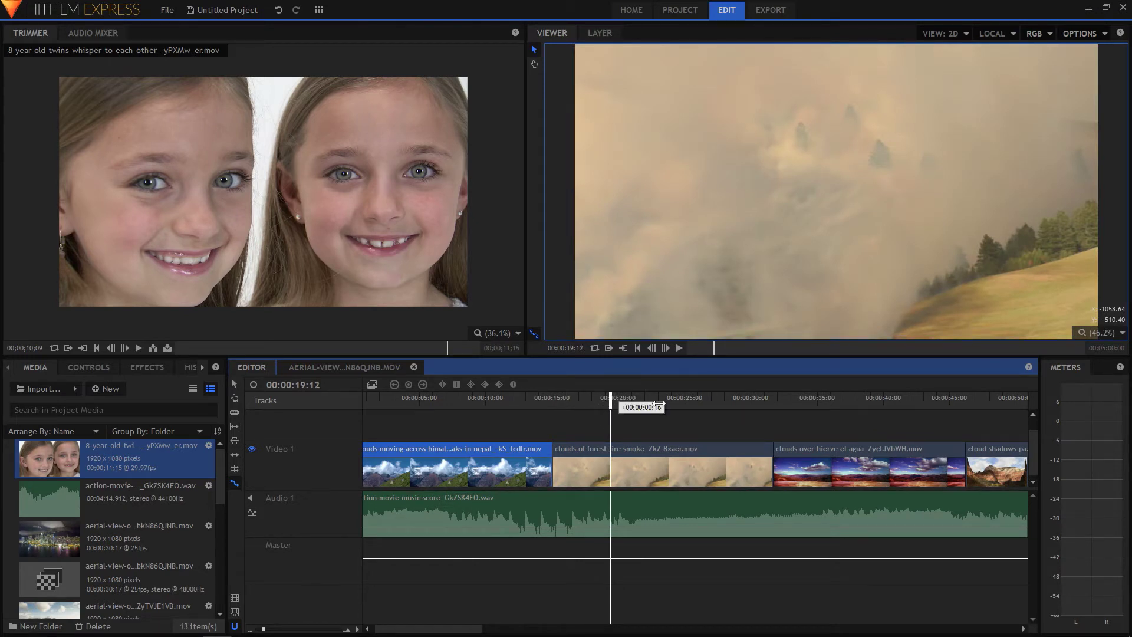
mouse_move(553, 467)
left_mouse_down()
mouse_move(621, 467)
mouse_move(553, 467)
left_mouse_up()
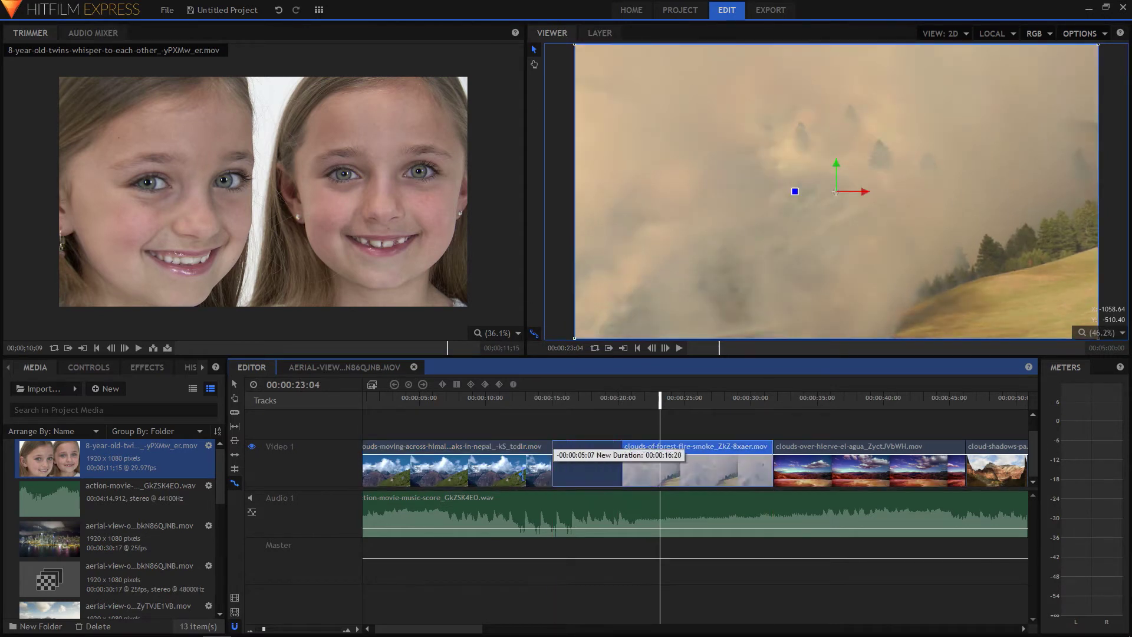
Apply Lightning & Electricity from Particles & Simulation to the mountain clouds clip
left_click(145, 367)
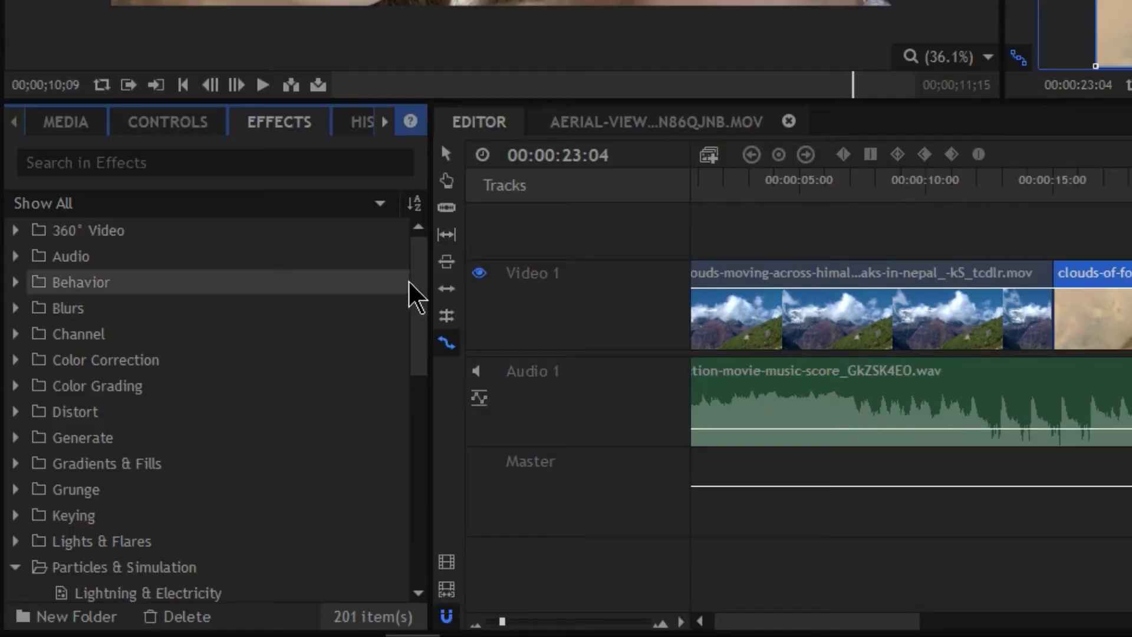
left_click_drag(415, 294, 419, 382)
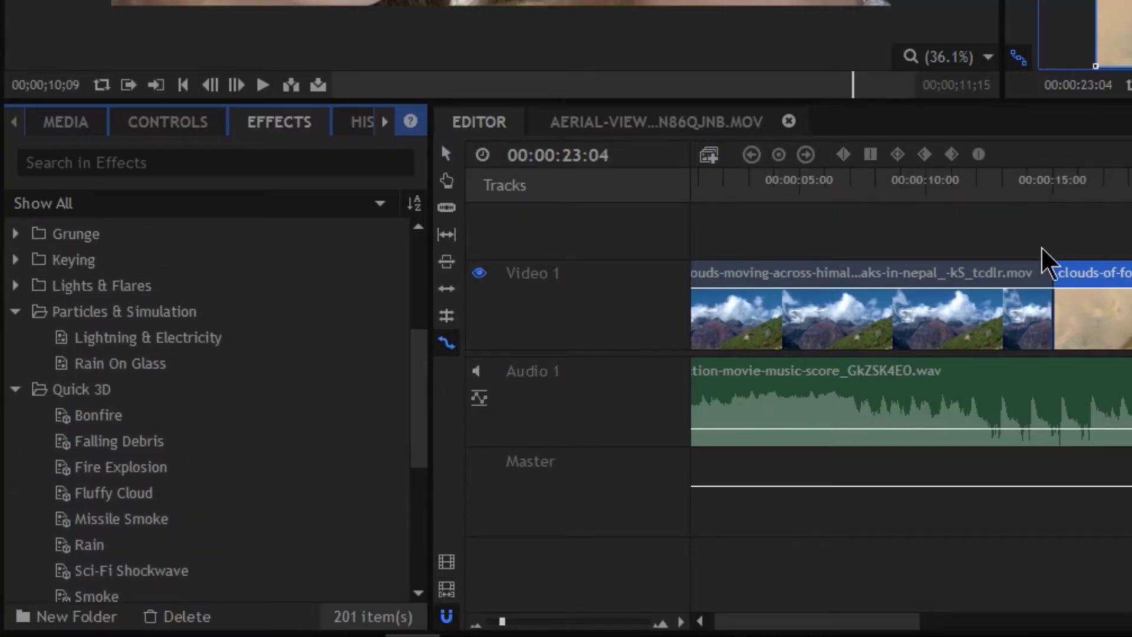
left_click(929, 182)
left_click_drag(893, 182, 743, 181)
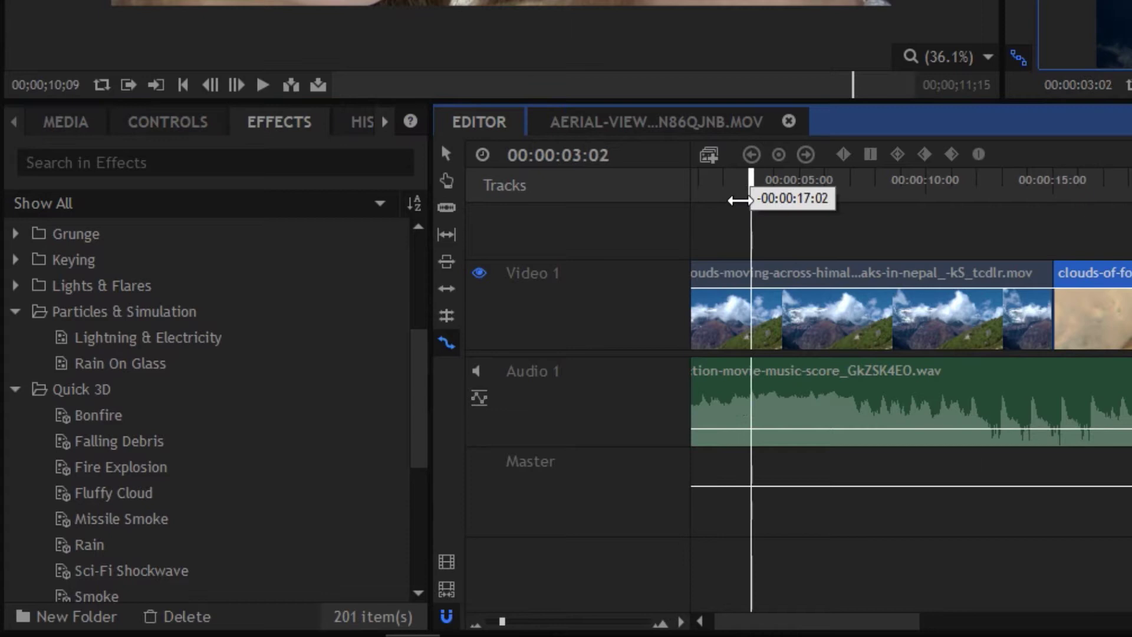
left_click(150, 336)
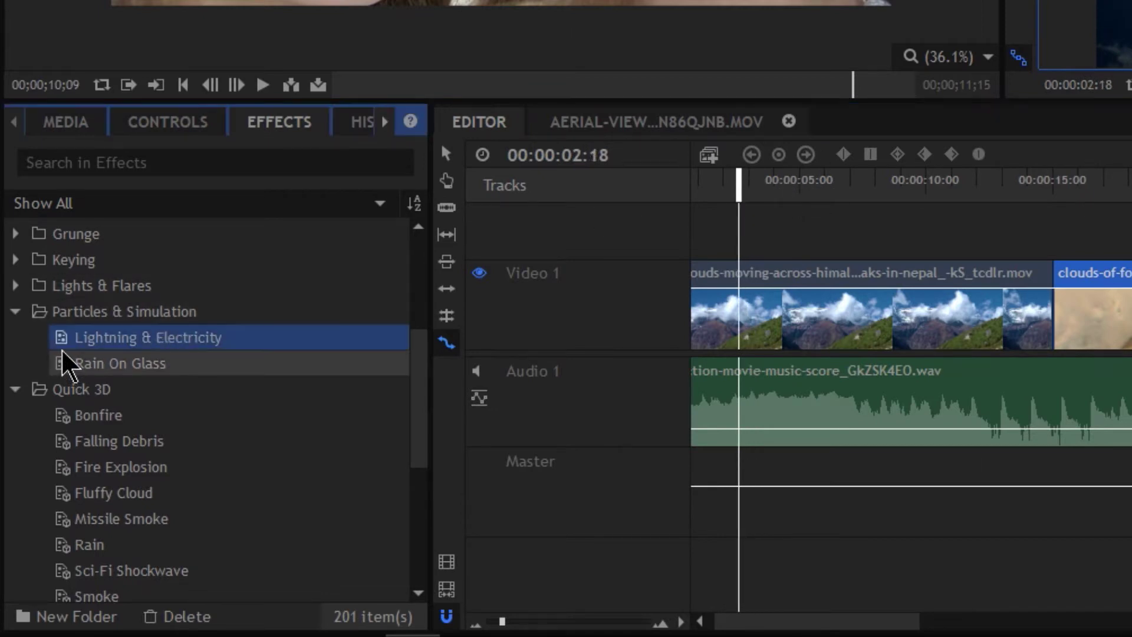
left_click_drag(62, 345, 800, 318)
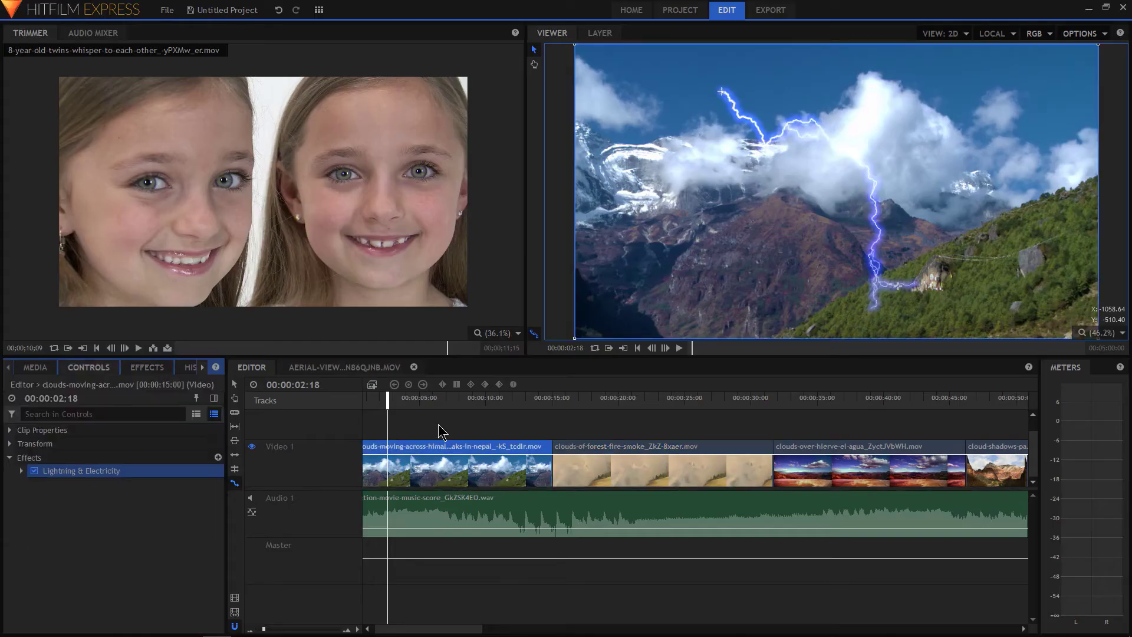
Reposition the lightning bolt to strike from the top of the sky onto the mountainside
left_click_drag(389, 397, 444, 397)
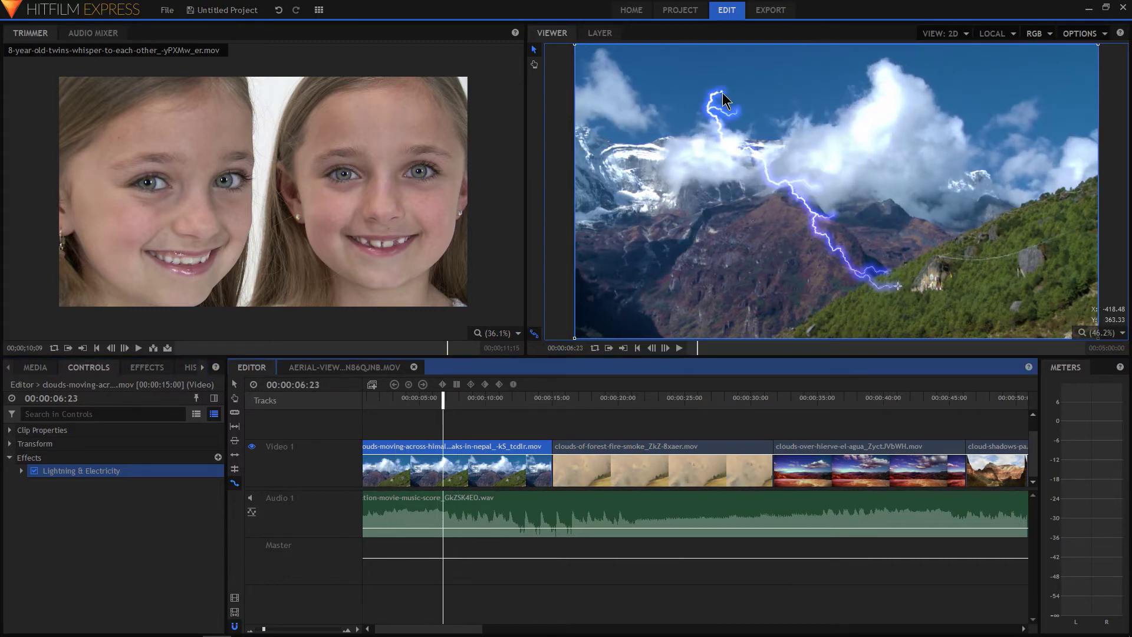
left_click_drag(724, 100, 731, 90)
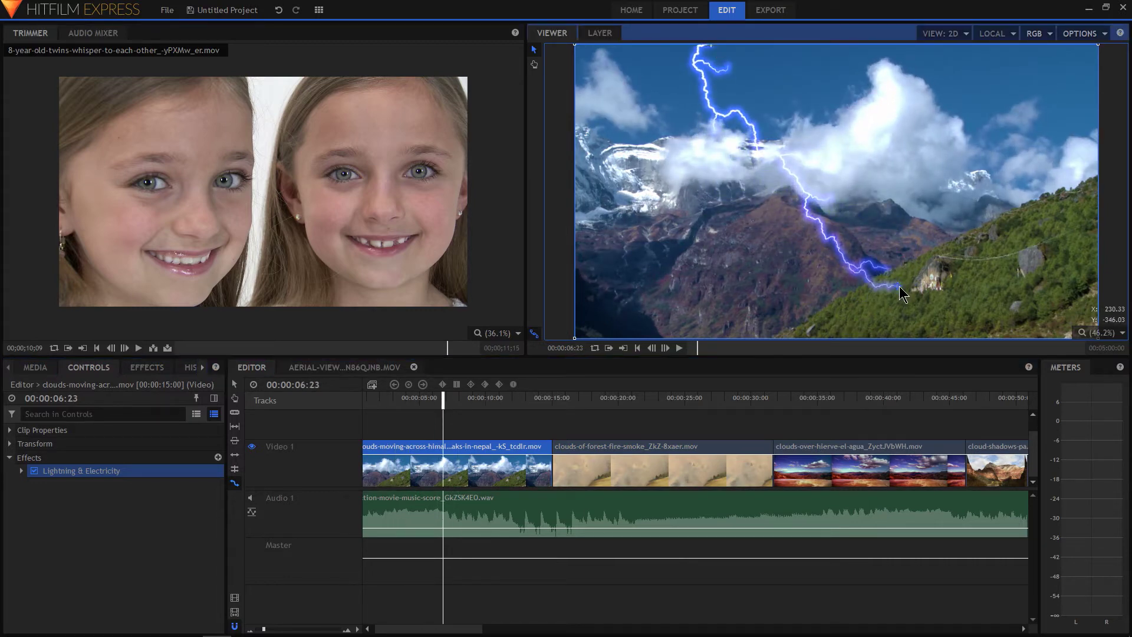
left_click_drag(902, 292, 761, 340)
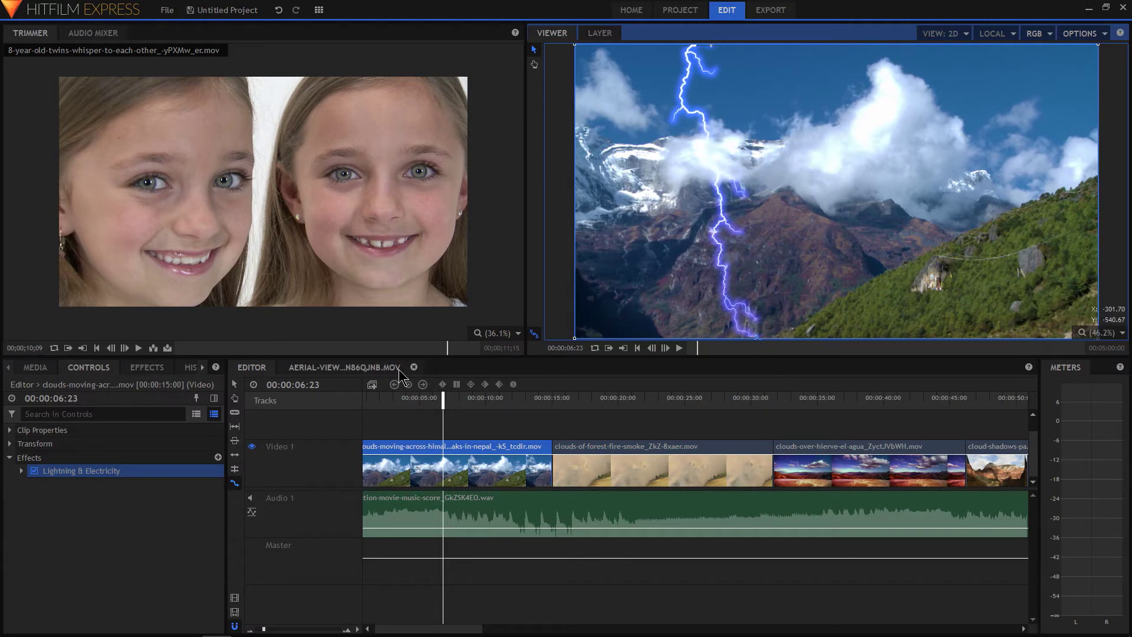
mouse_move(443, 398)
left_mouse_down()
mouse_move(414, 403)
mouse_move(469, 402)
left_mouse_up()
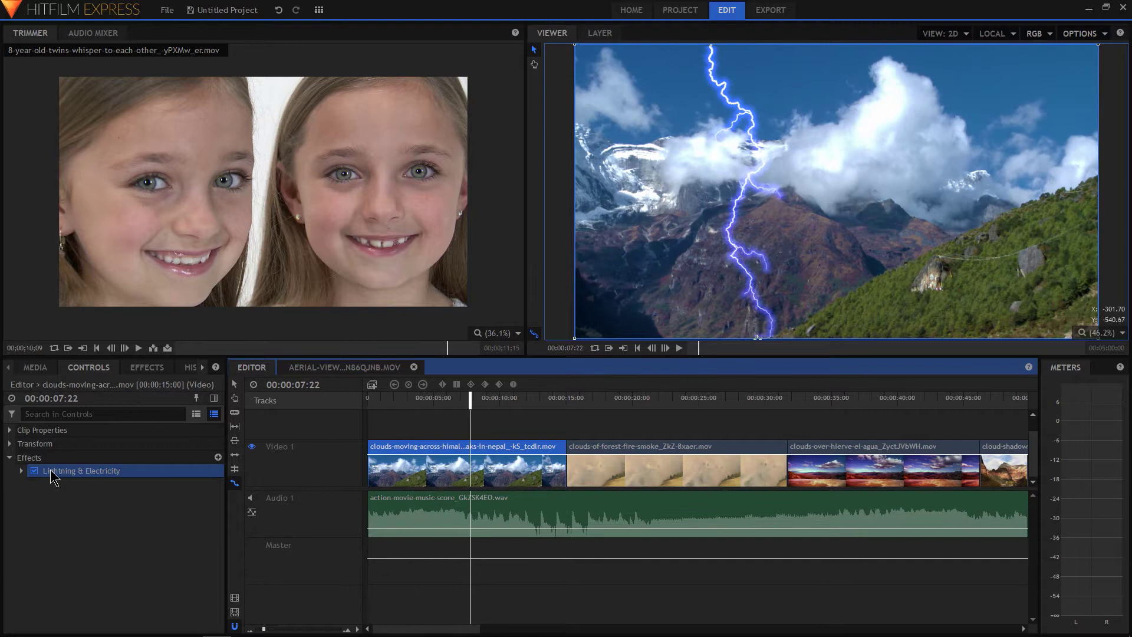
Delete the lightning effect, then add a Quick 3D Storm Cloud shot and preview it
key("Delete")
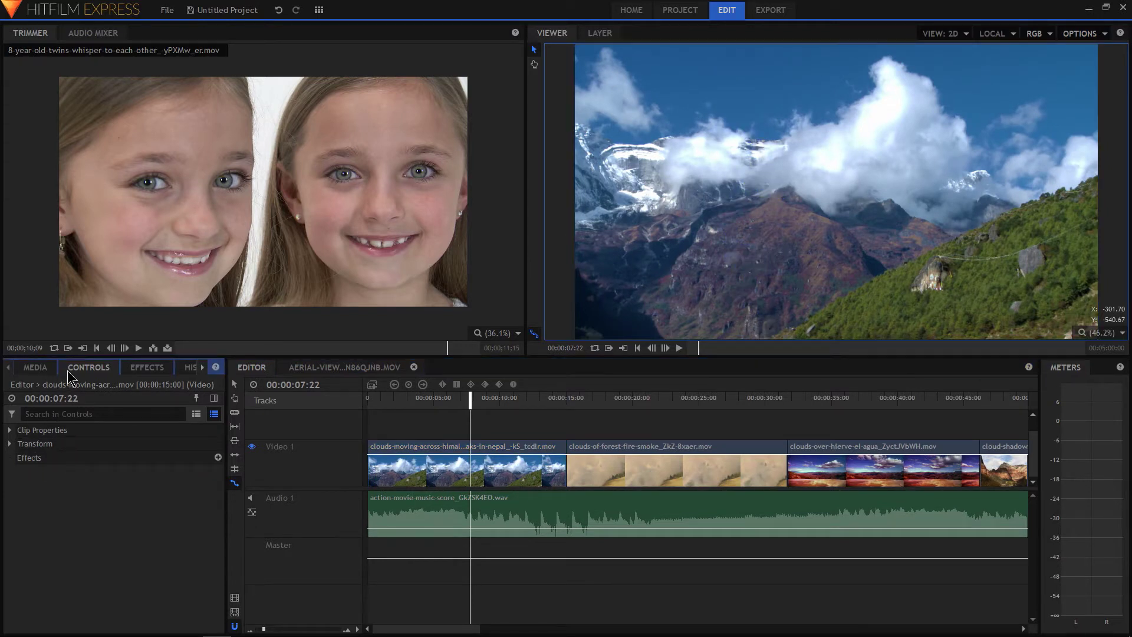
left_click(147, 367)
scroll(46, 492, "down", 3)
scroll(71, 514, "down", 3)
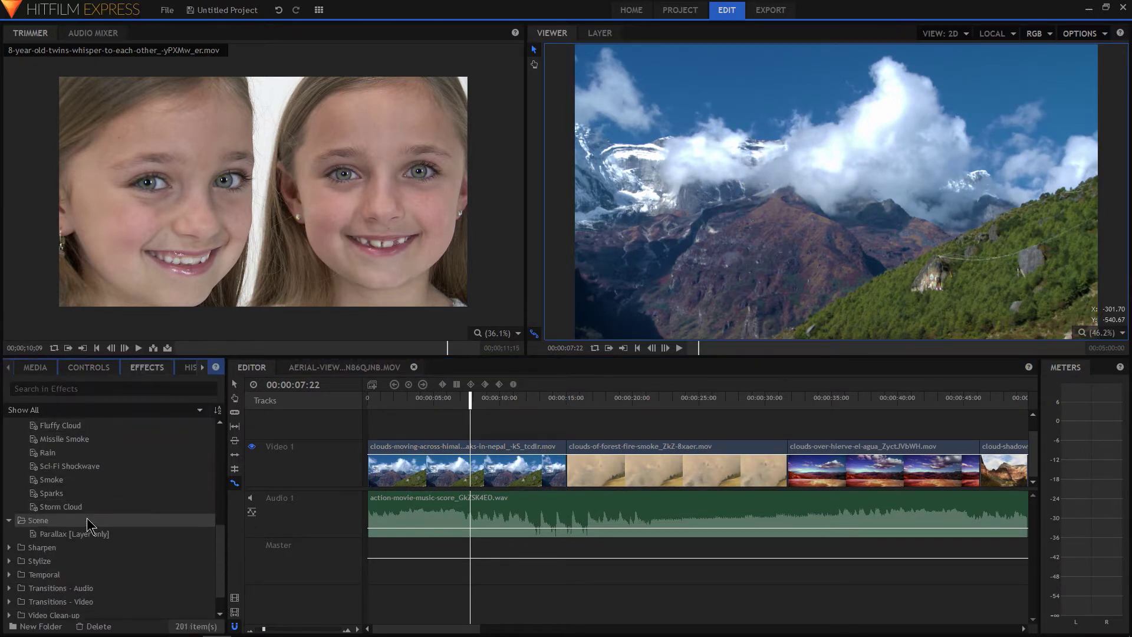
left_click(78, 497)
left_click_drag(567, 468, 644, 470)
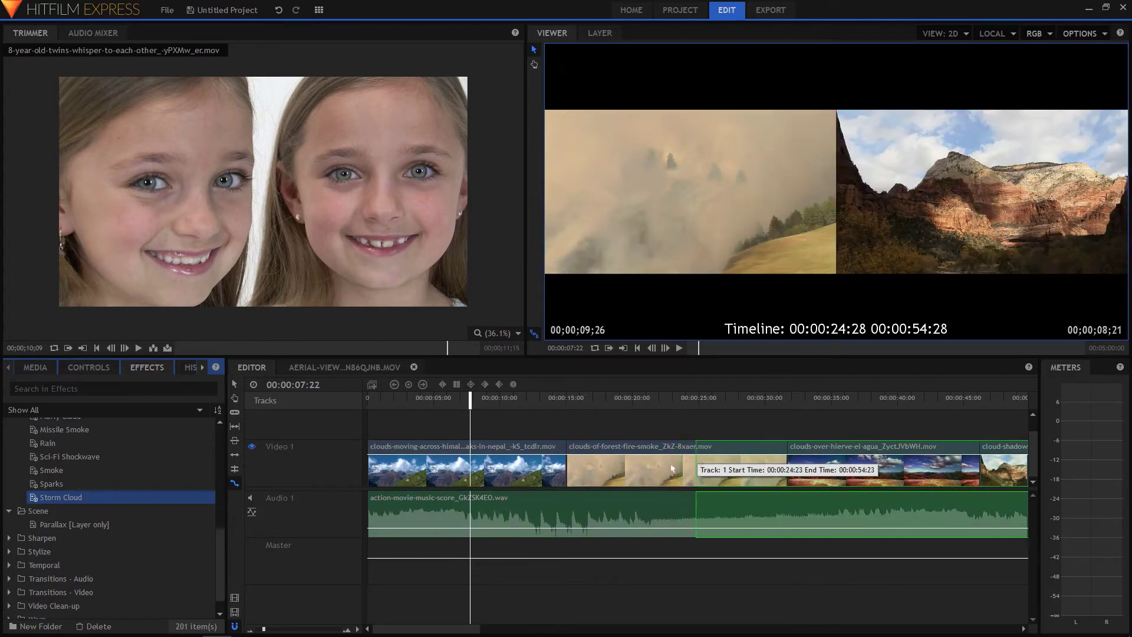
double_click(61, 497)
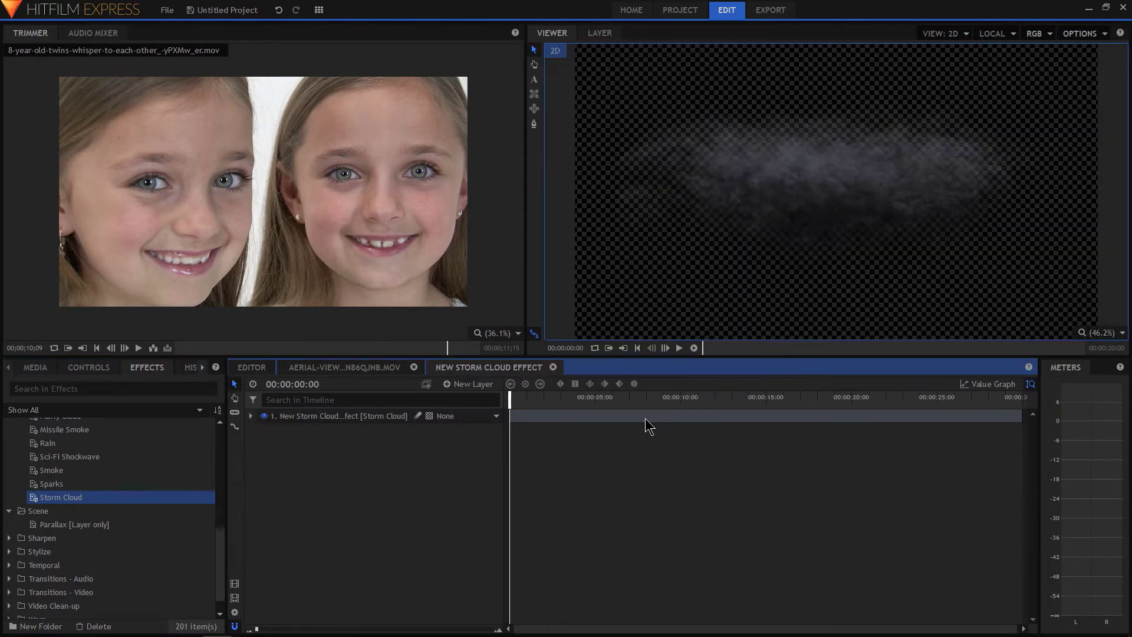
left_click_drag(513, 400, 594, 399)
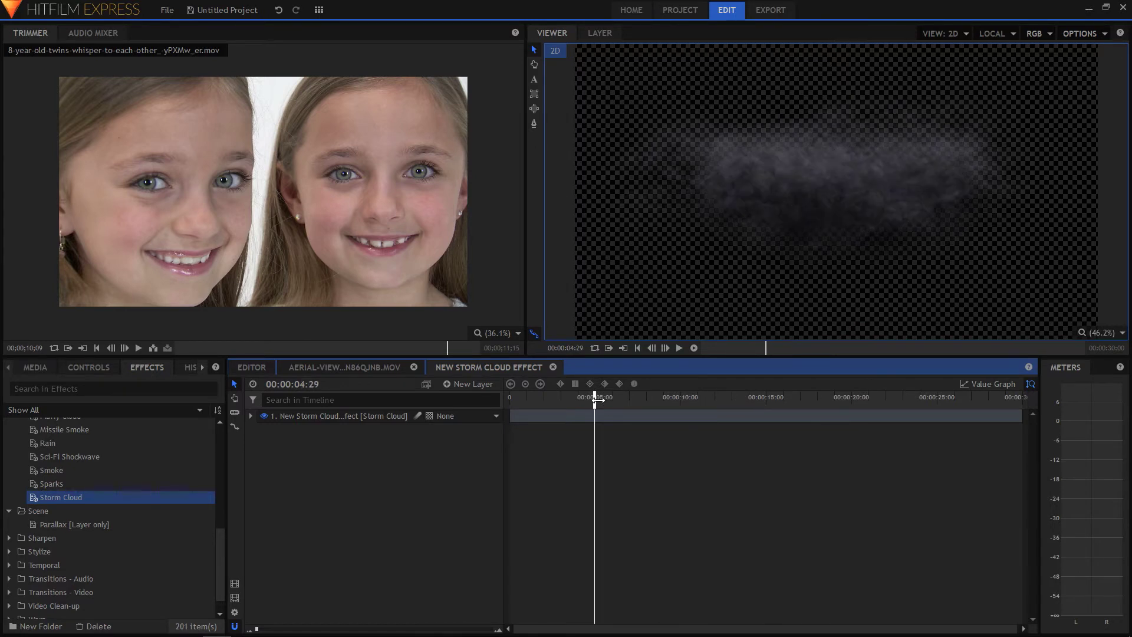
Open the AERIAL-VIEW composite and preview its TITLE text about nine seconds in
left_click(354, 367)
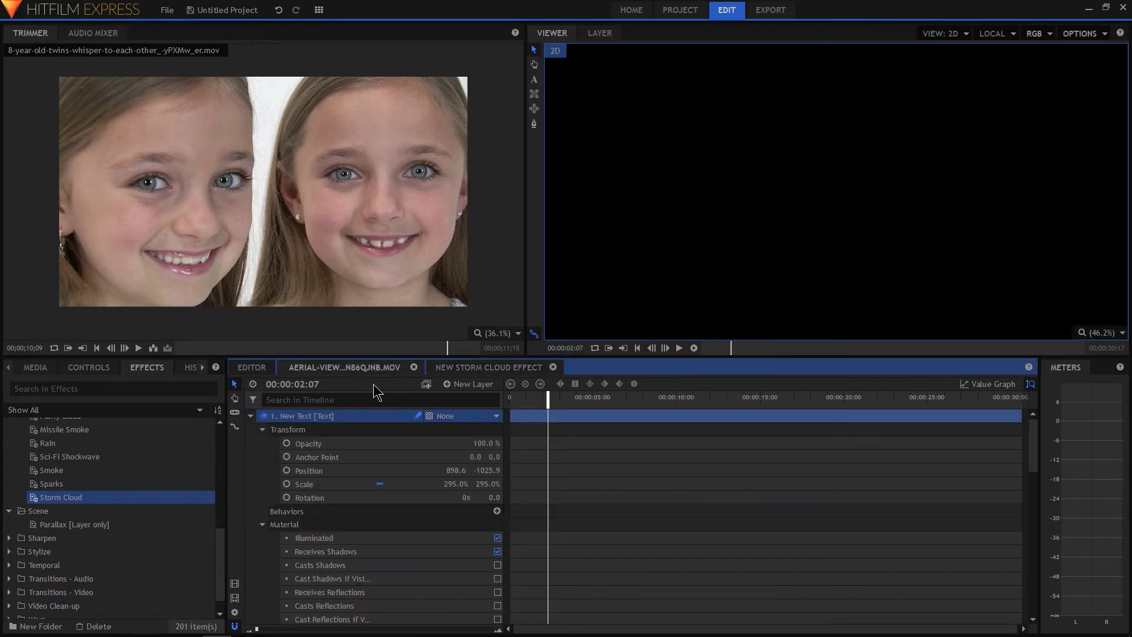
left_click(252, 367)
left_click_drag(551, 406, 585, 400)
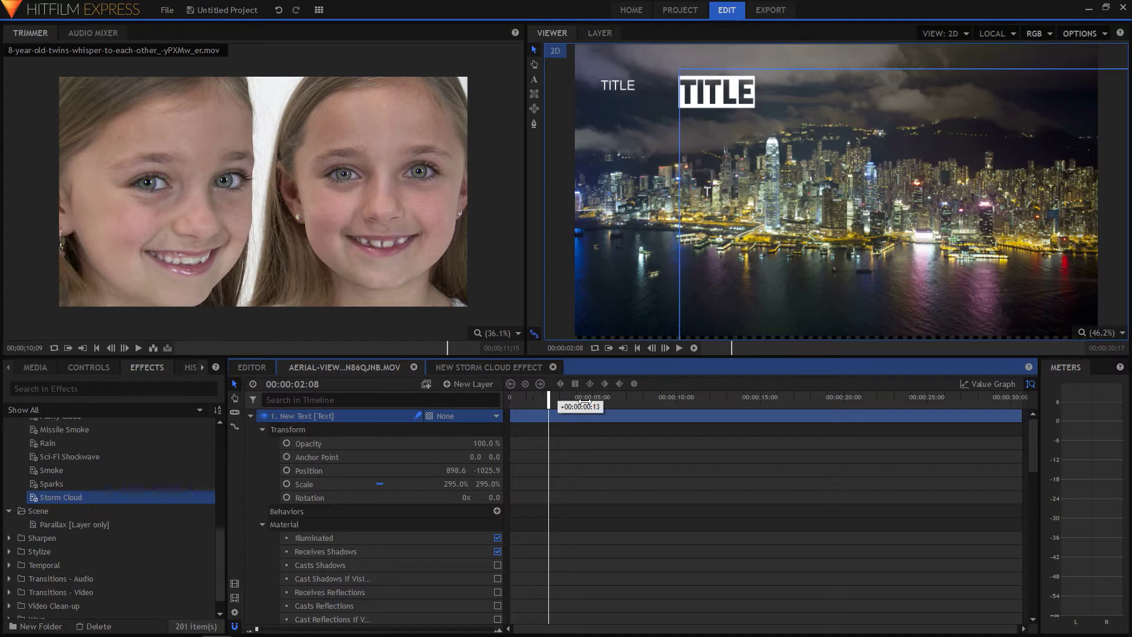
left_click_drag(729, 402, 669, 404)
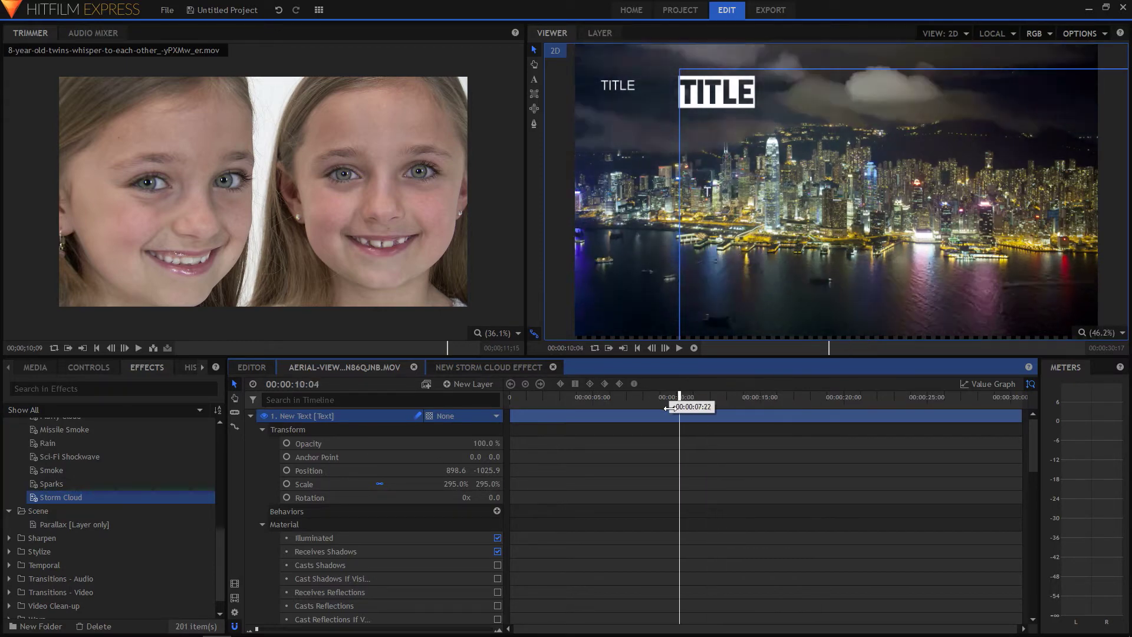
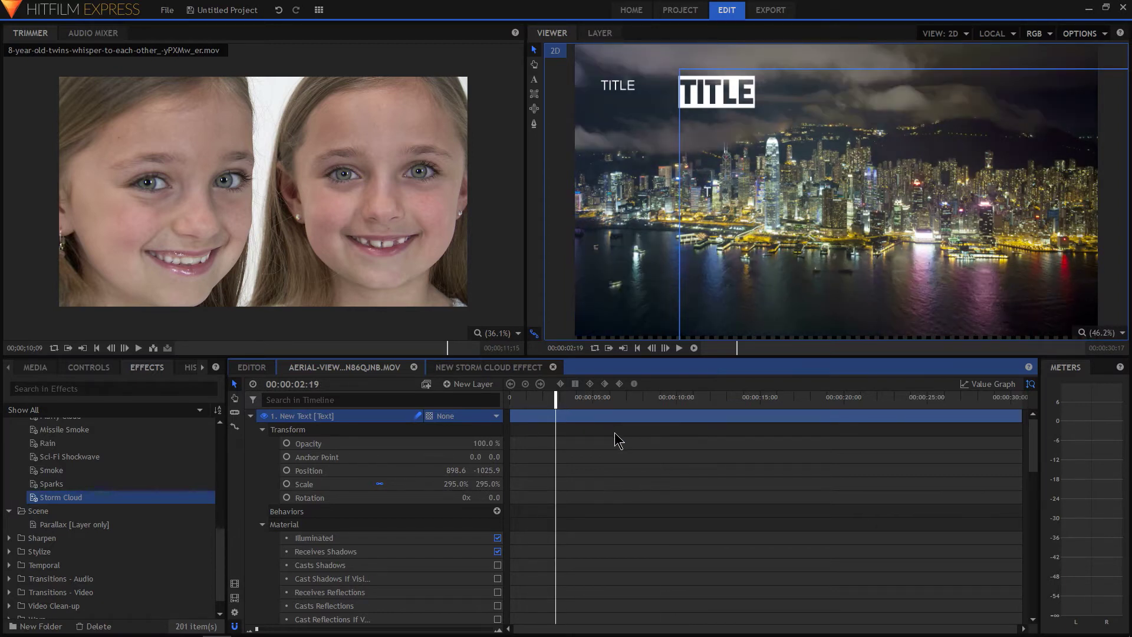
Switch the left panel from the text layer's Controls to the project's Media file list
left_click(88, 366)
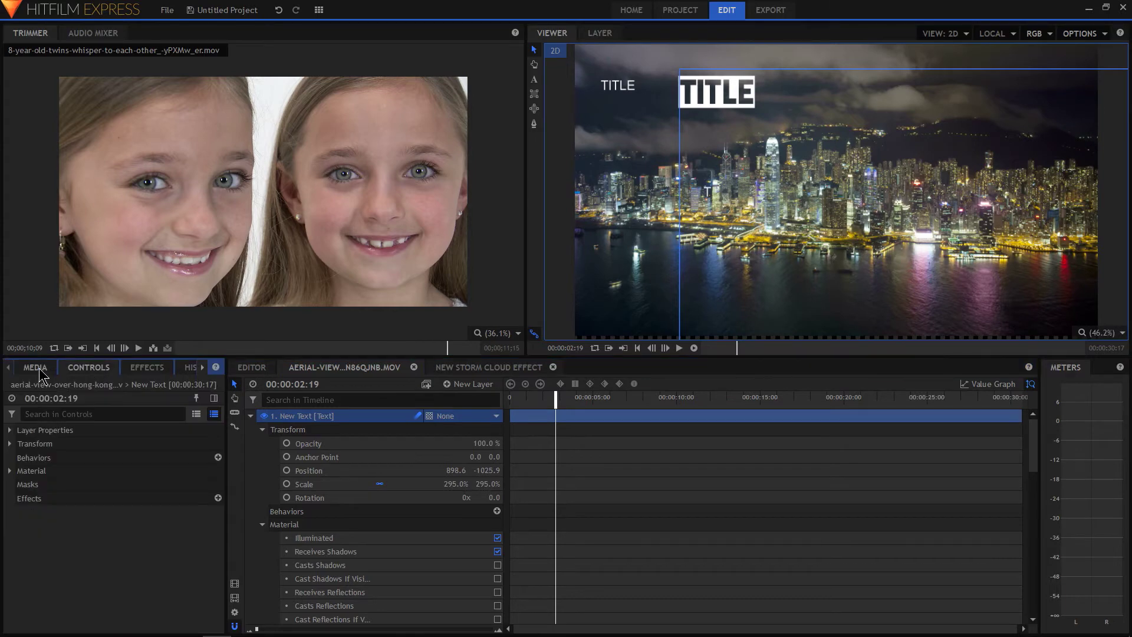
left_click(36, 367)
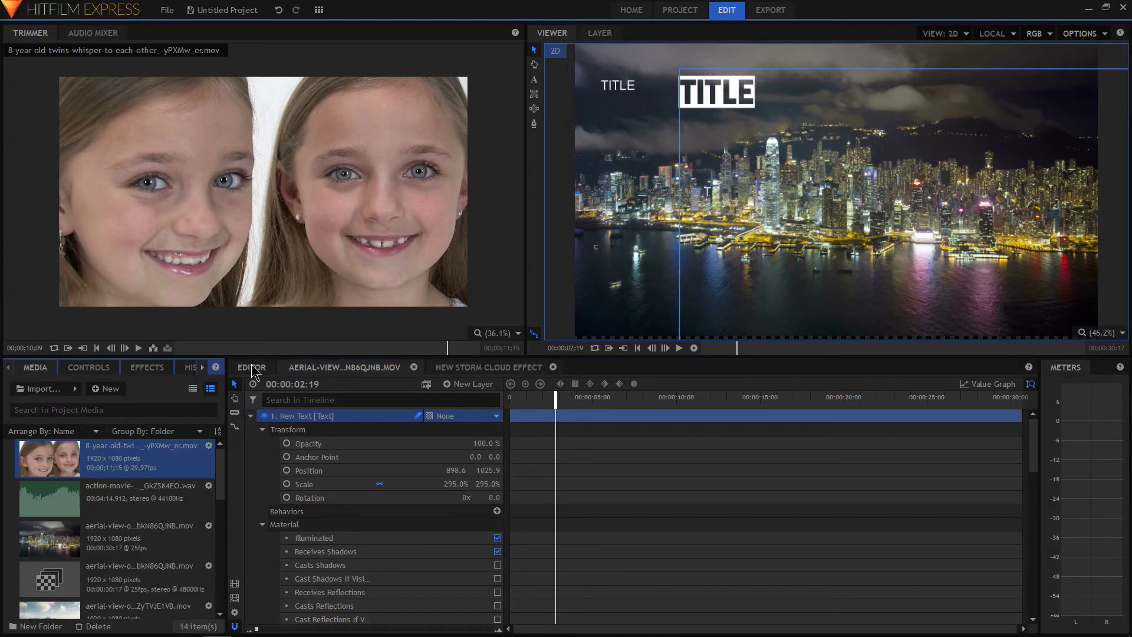
Back in the Editor, select the foggy clouds clip and shrink and reposition its picture
left_click(252, 367)
left_click_drag(596, 402, 807, 402)
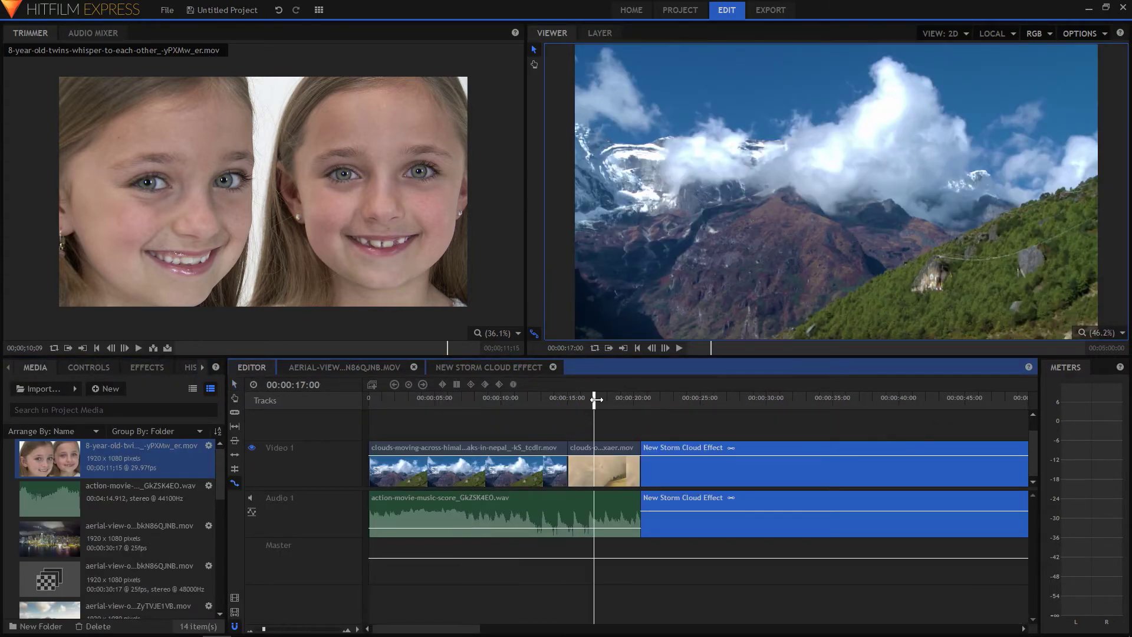
left_click(607, 403)
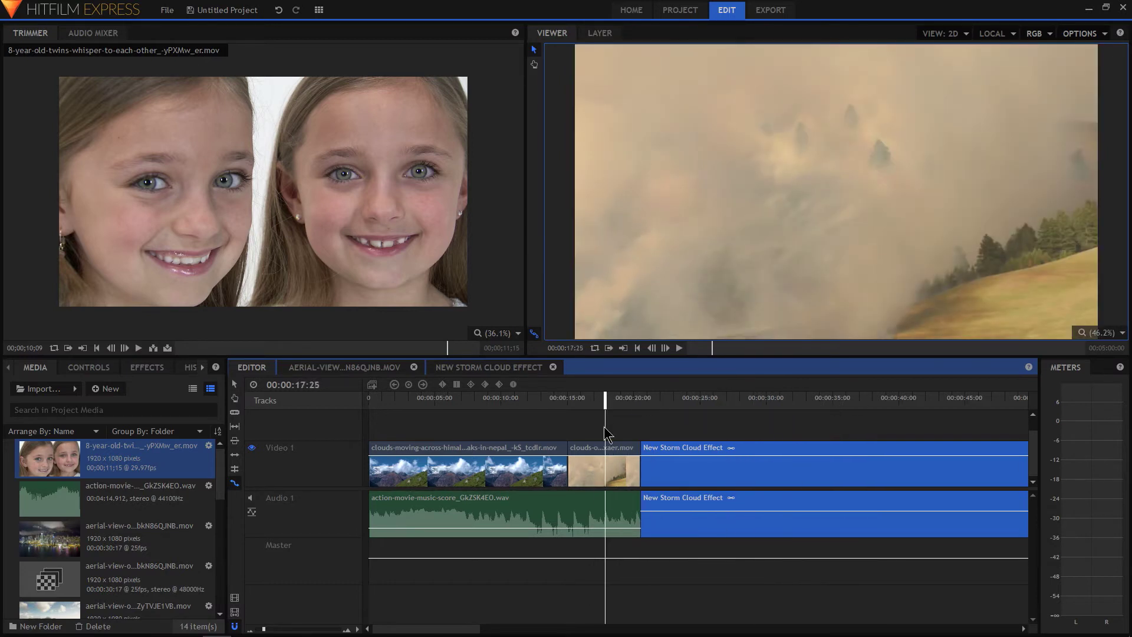
left_click(598, 457)
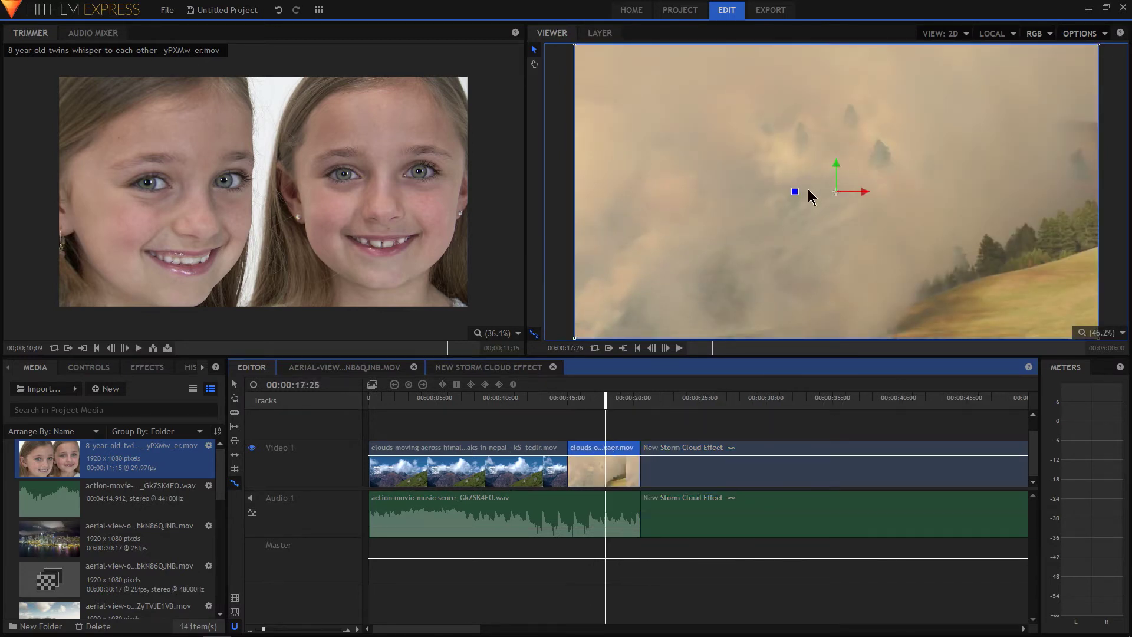
left_click_drag(811, 196, 838, 187)
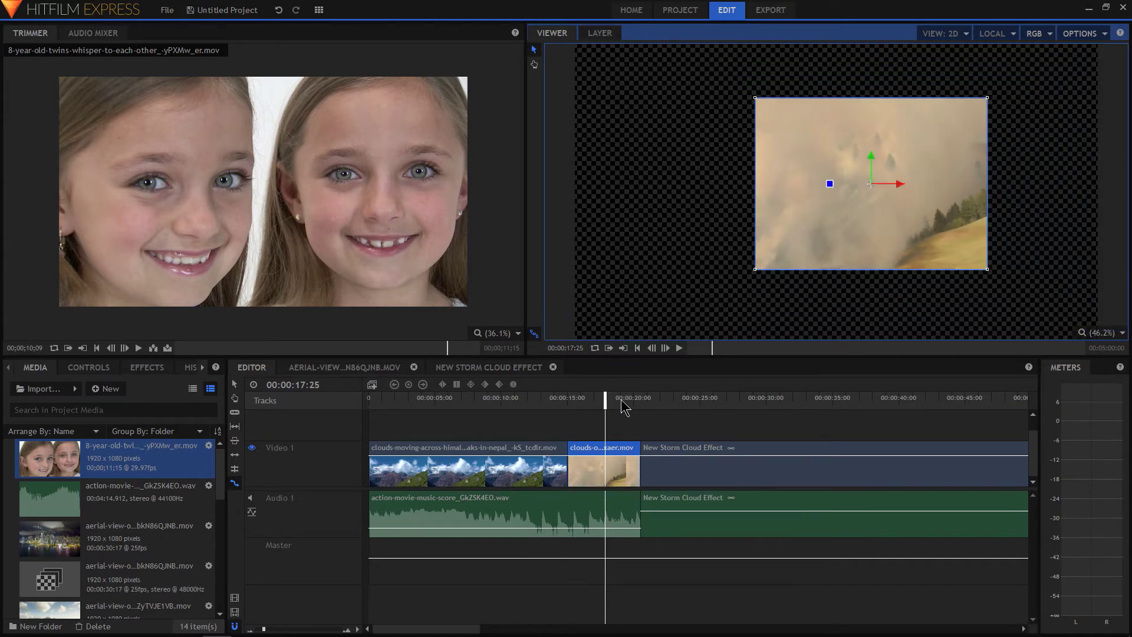
Place the cloud-shadows clip on a Video 2 track and move the clouds picture upper left
left_click(658, 397)
scroll(619, 460, "down", 3)
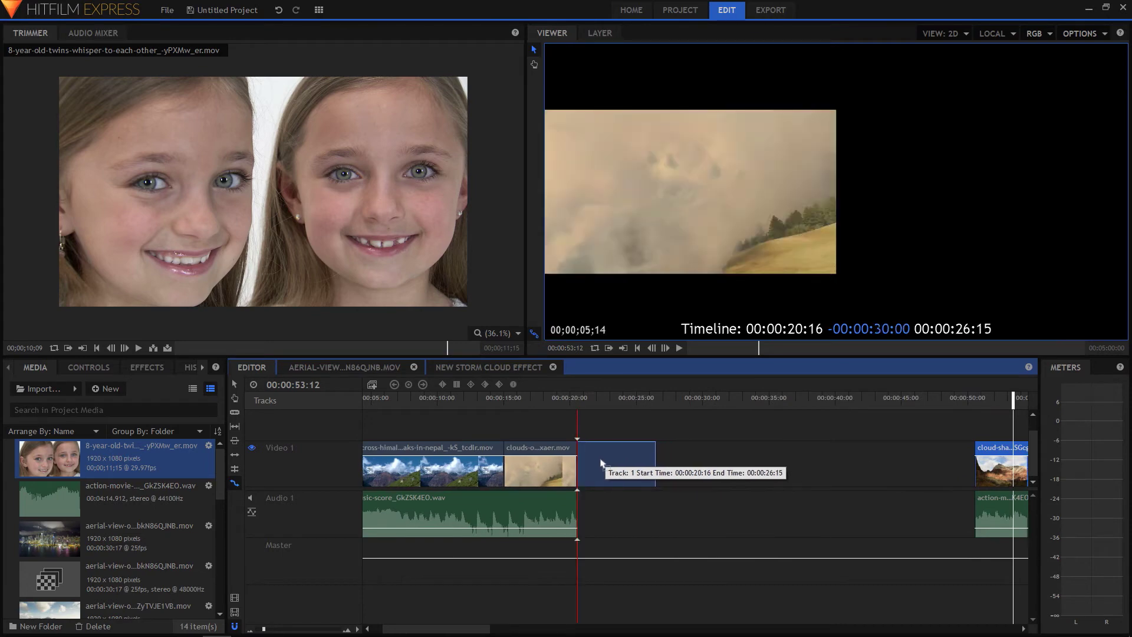
mouse_move(598, 456)
left_mouse_down()
mouse_move(625, 446)
mouse_move(541, 418)
mouse_move(542, 398)
left_mouse_up()
left_click(537, 400)
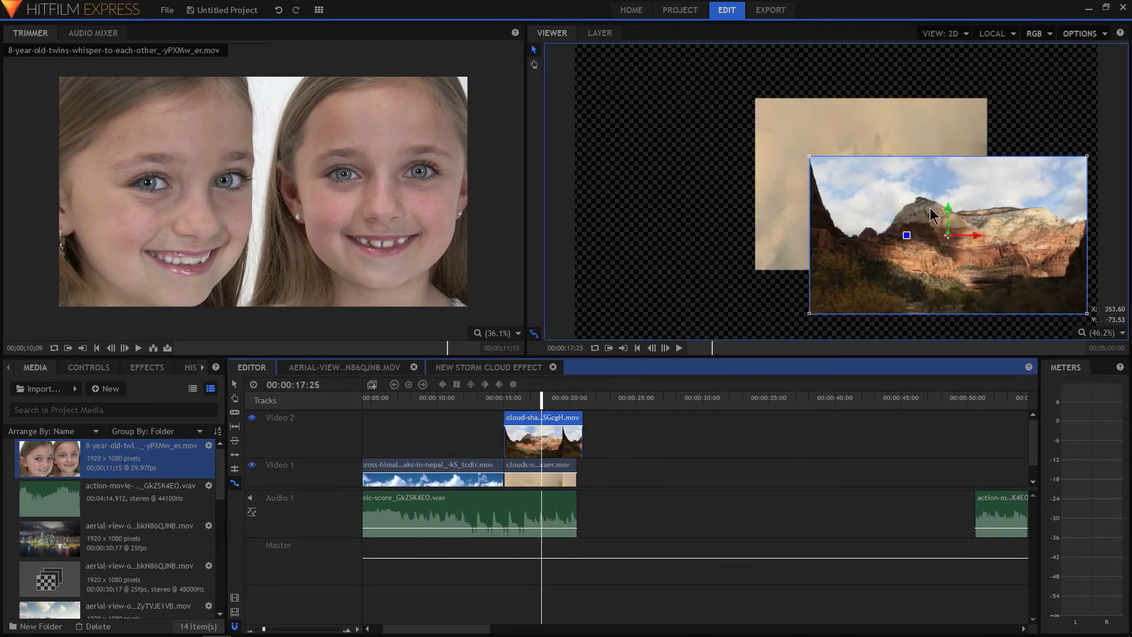
left_click(800, 159)
left_click_drag(800, 177, 664, 120)
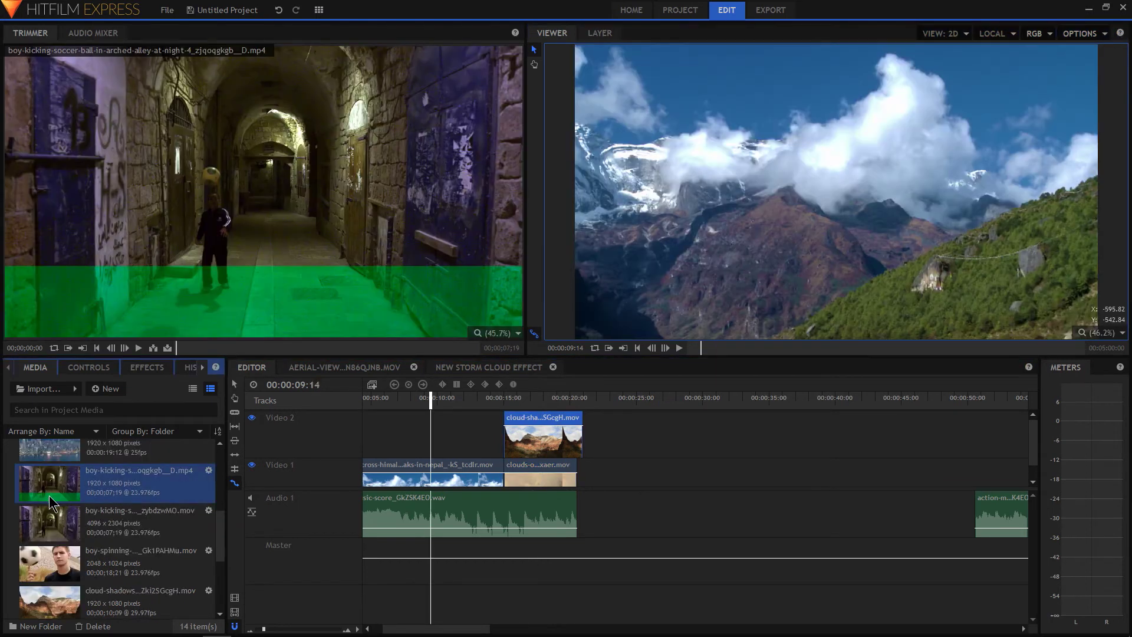
Drag the woodstove fire clip from the STOCK VIDEO folder into Media, then close Explorer
left_click(64, 522)
scroll(115, 531, "down", 1)
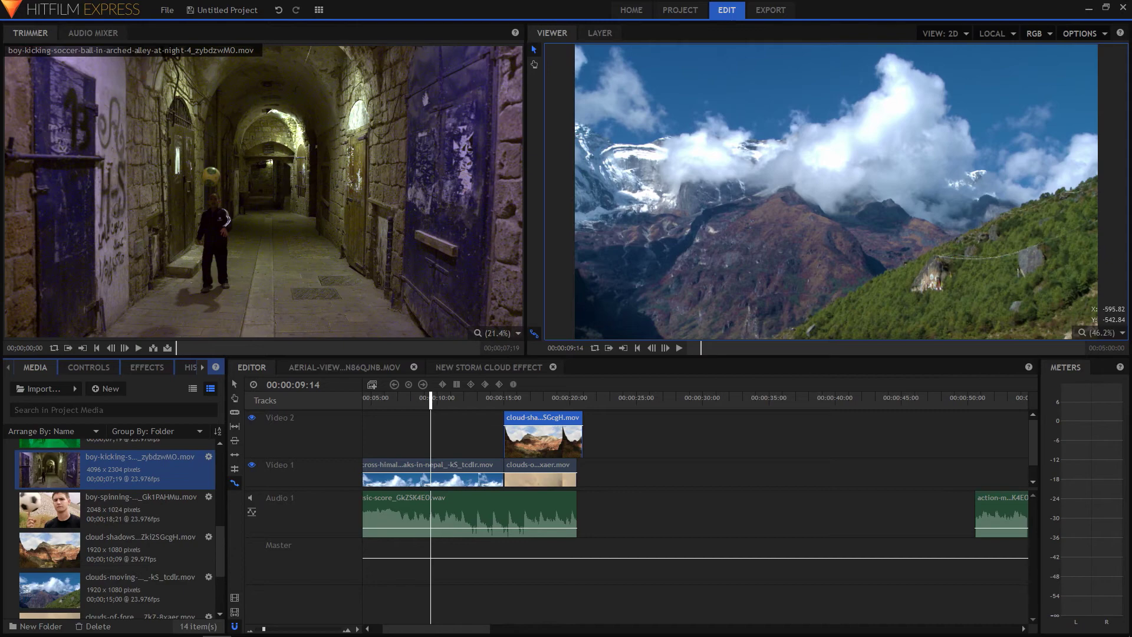
left_click_drag(248, 196, 826, 111)
left_click(635, 300)
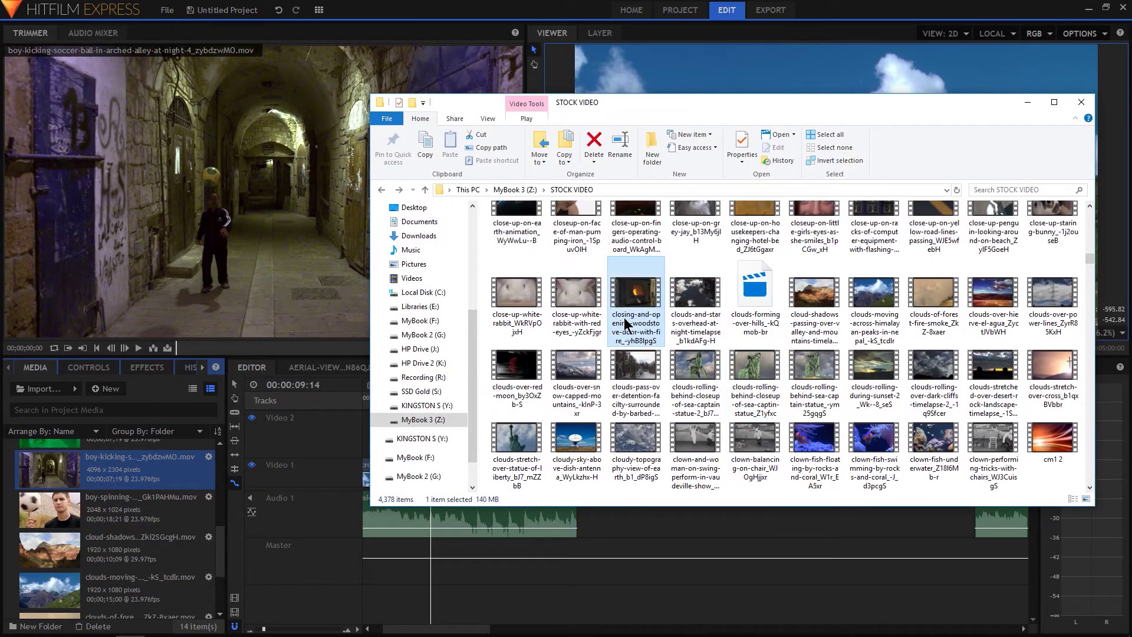
left_click_drag(635, 301, 151, 412)
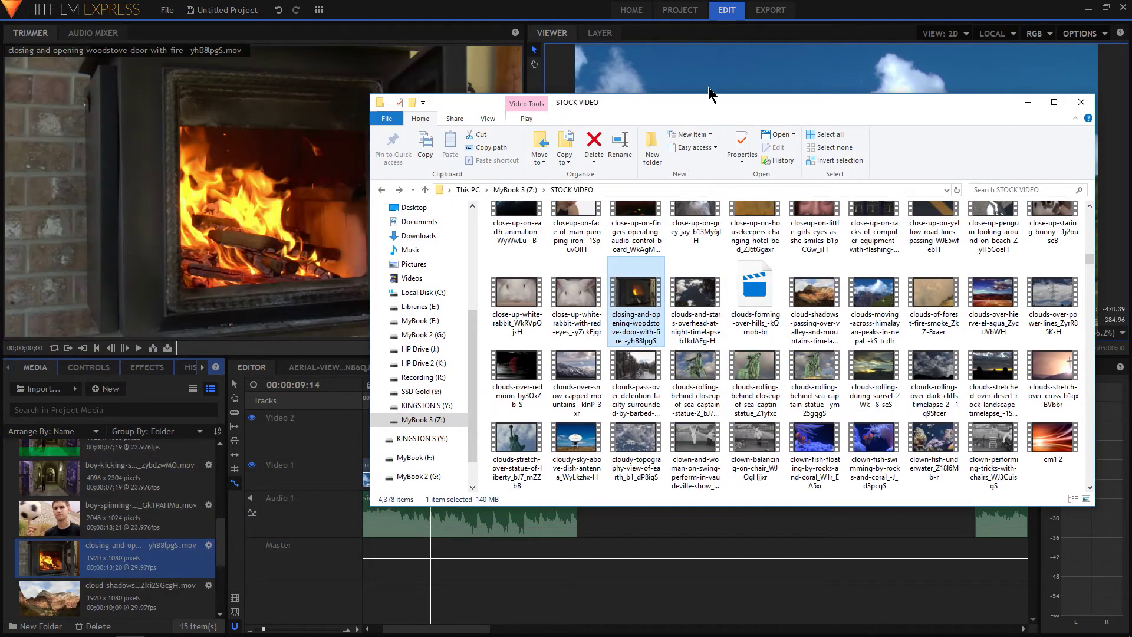
left_click_drag(727, 111, 711, 116)
key("alt+Tab")
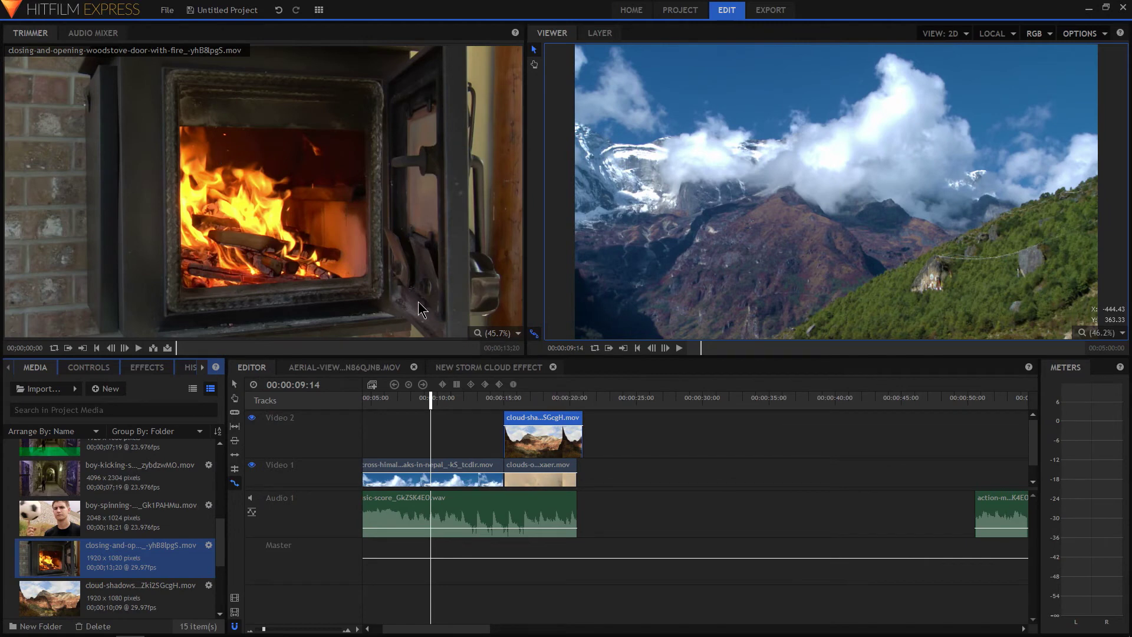
Place the woodstove fire clip on Video 1 after the clouds clip and play it back
left_click_drag(202, 348, 328, 345)
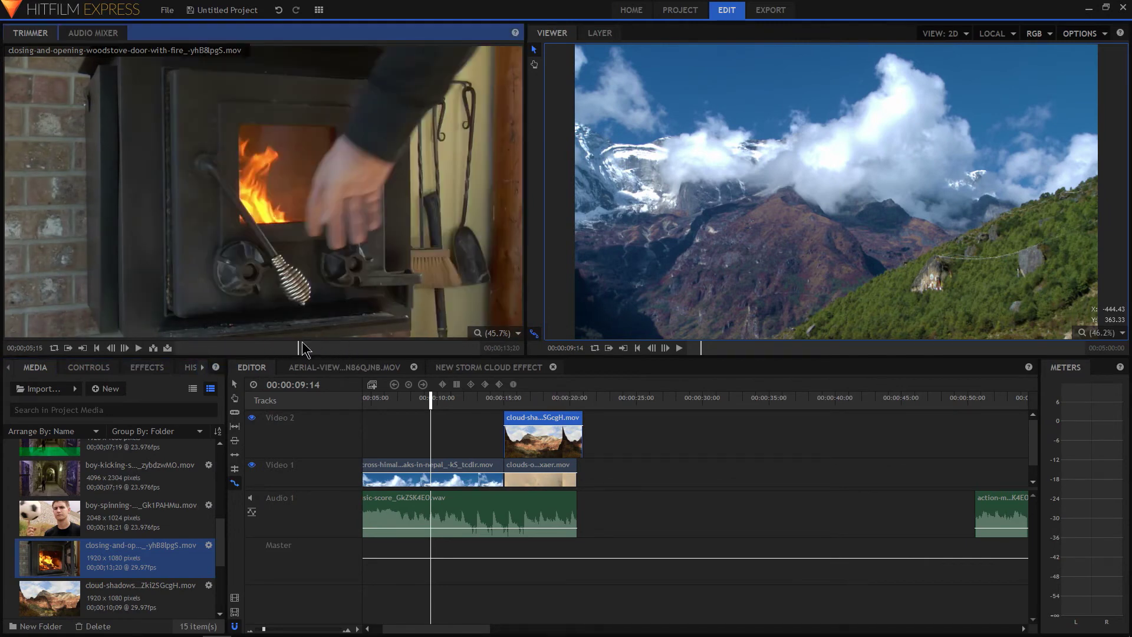
left_click_drag(227, 202, 587, 468)
mouse_move(588, 398)
left_mouse_down()
mouse_move(741, 397)
mouse_move(618, 398)
left_mouse_up()
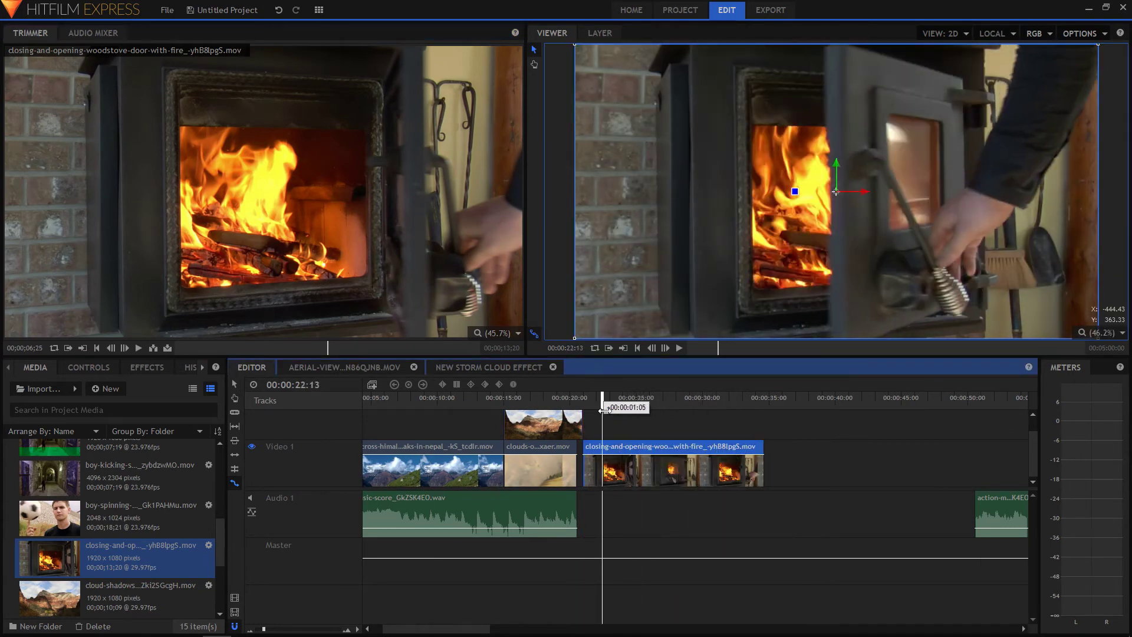
key("space")
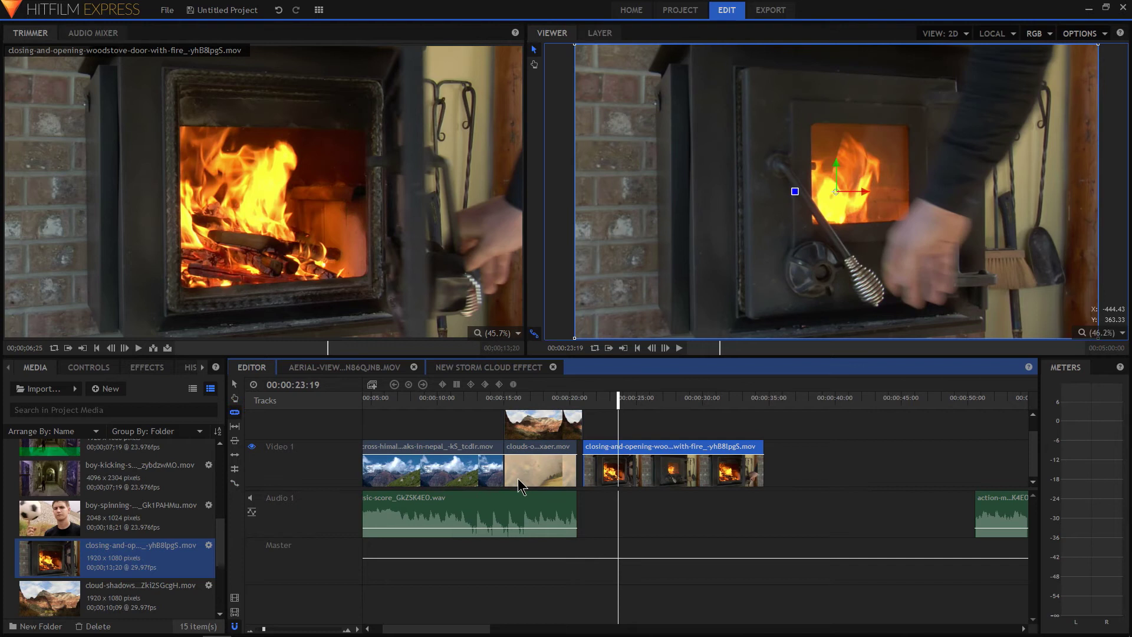
Split the woodstove clip at the playhead, resize the Video 1 track, and switch to Home
left_click(620, 460)
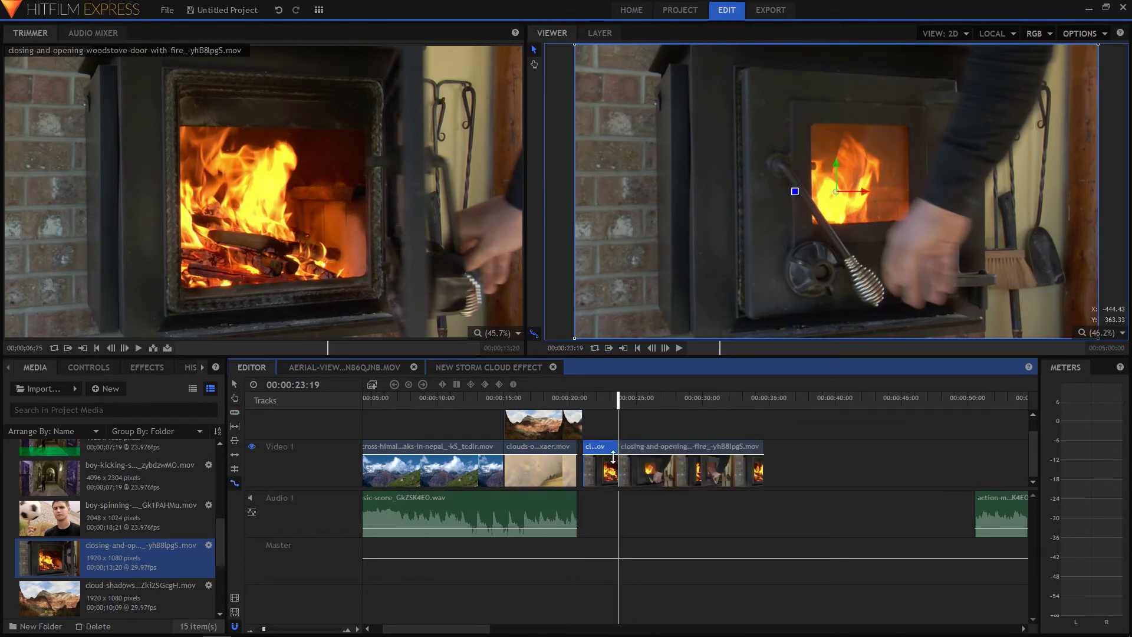
left_click_drag(612, 459, 699, 445)
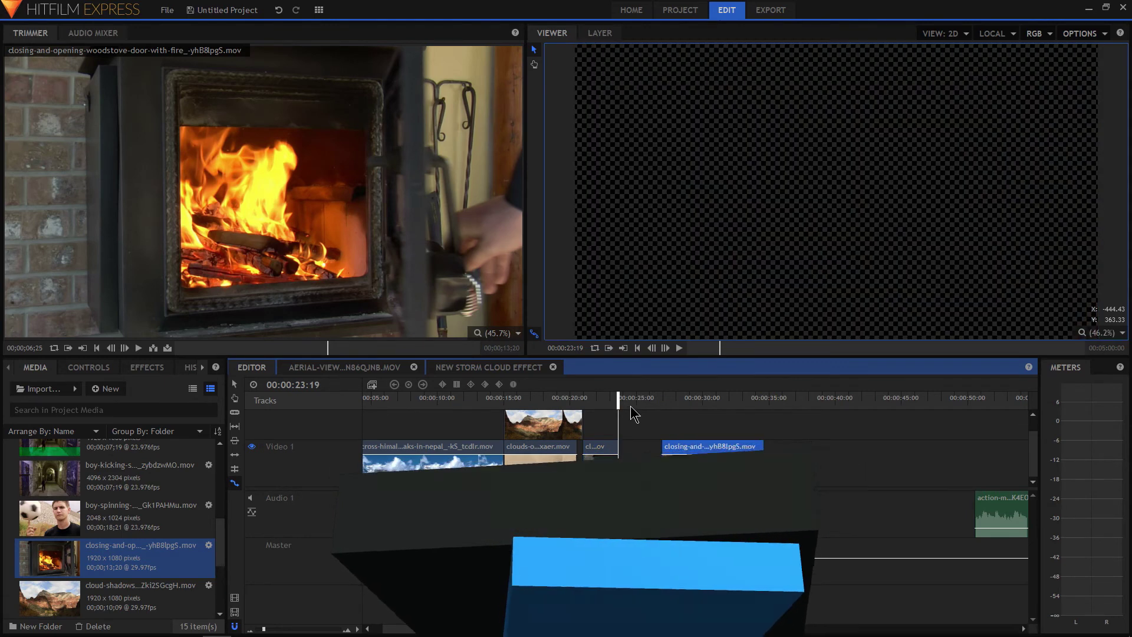
left_click(700, 398)
left_click(631, 10)
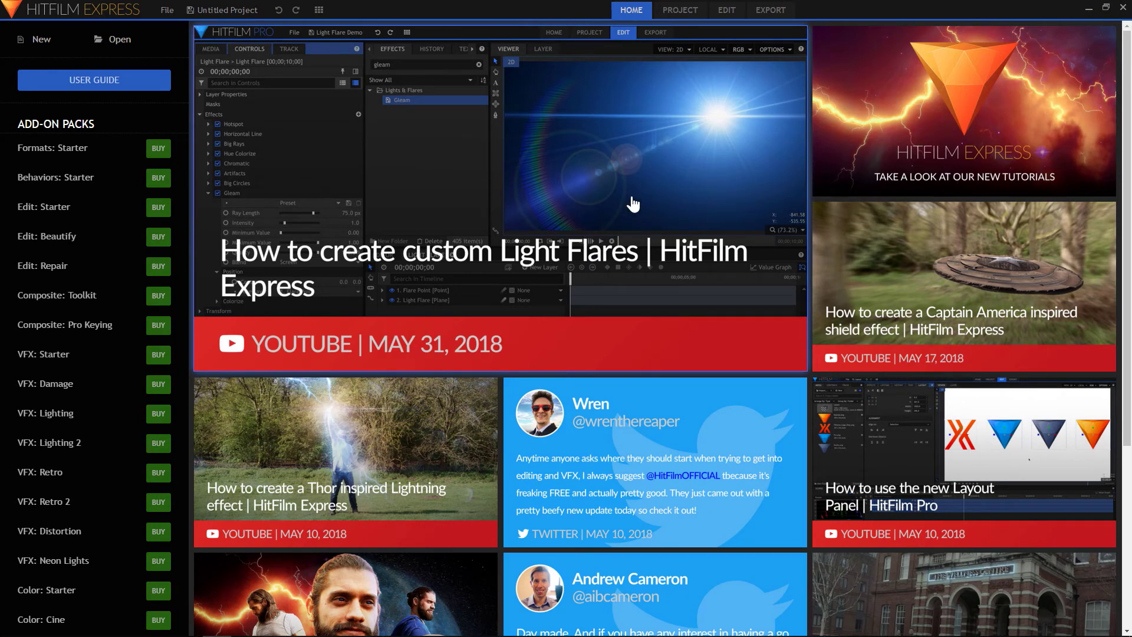
scroll(632, 205, "down", 3)
scroll(717, 373, "up", 3)
scroll(74, 337, "down", 5)
scroll(74, 337, "down", 5)
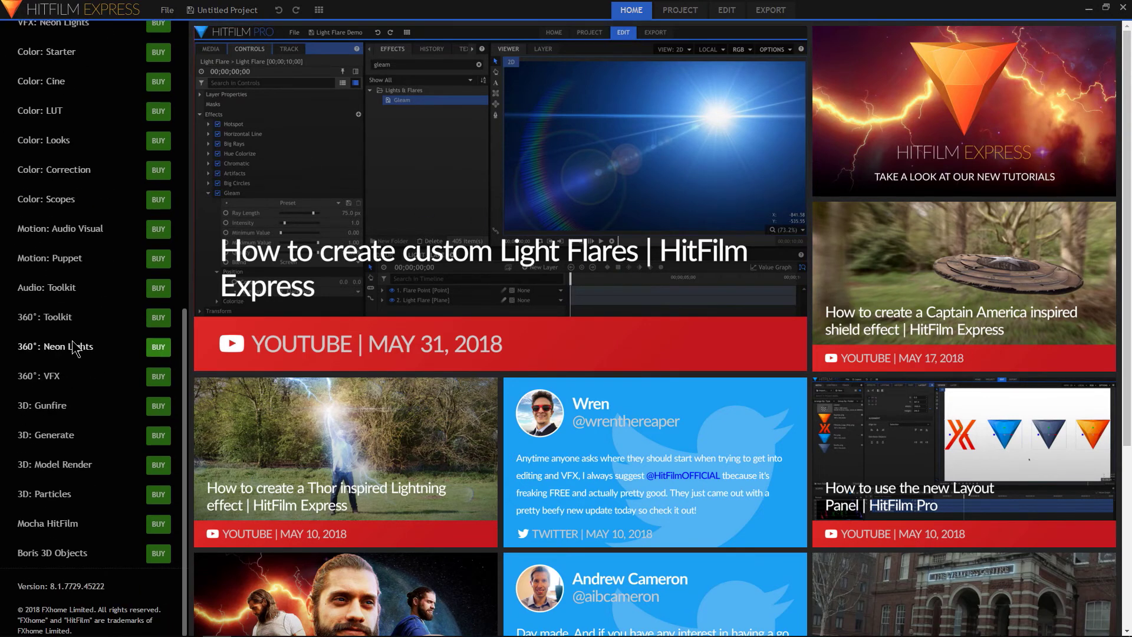
scroll(77, 348, "up", 10)
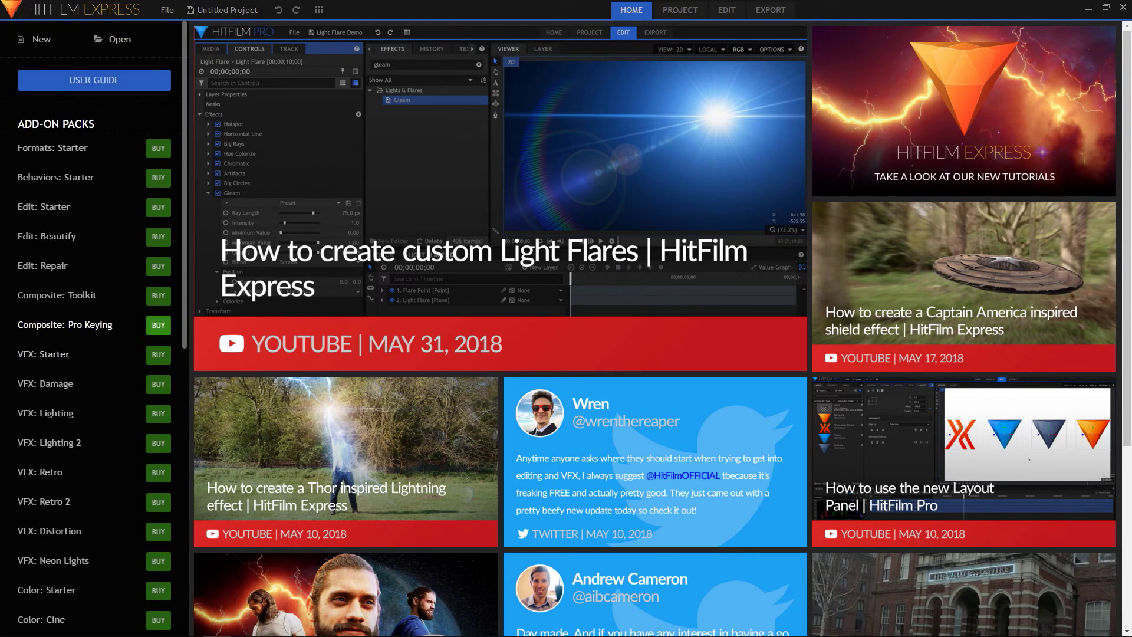
Browse the project Template presets and close the list, keeping 1080p Full HD @ 30 fps
left_click(680, 10)
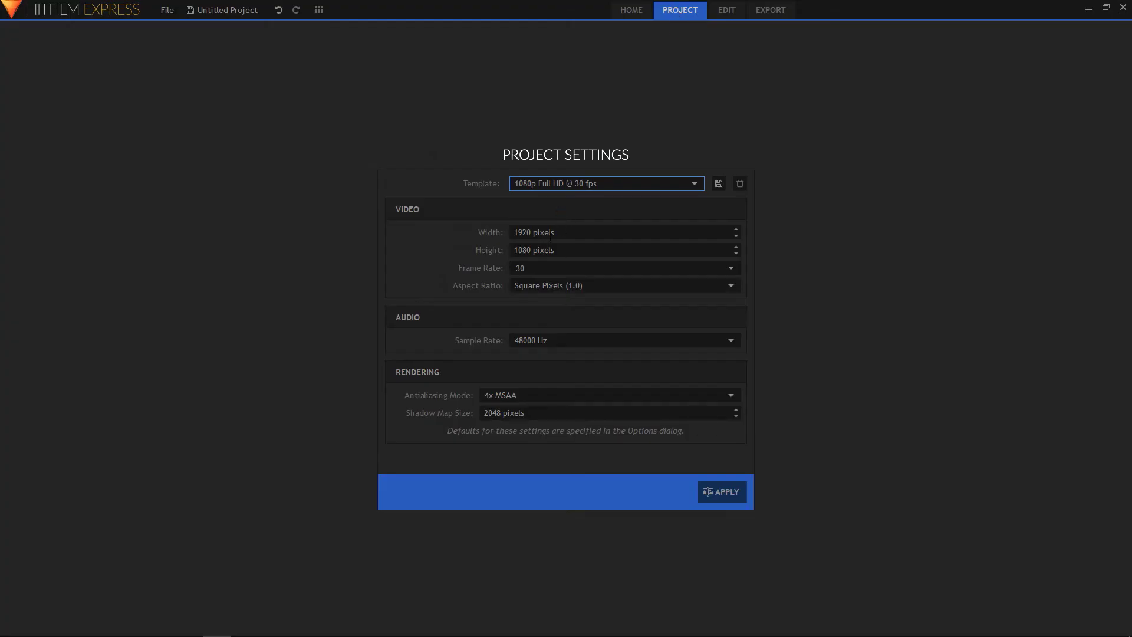
left_click(644, 182)
scroll(617, 274, "up", 3)
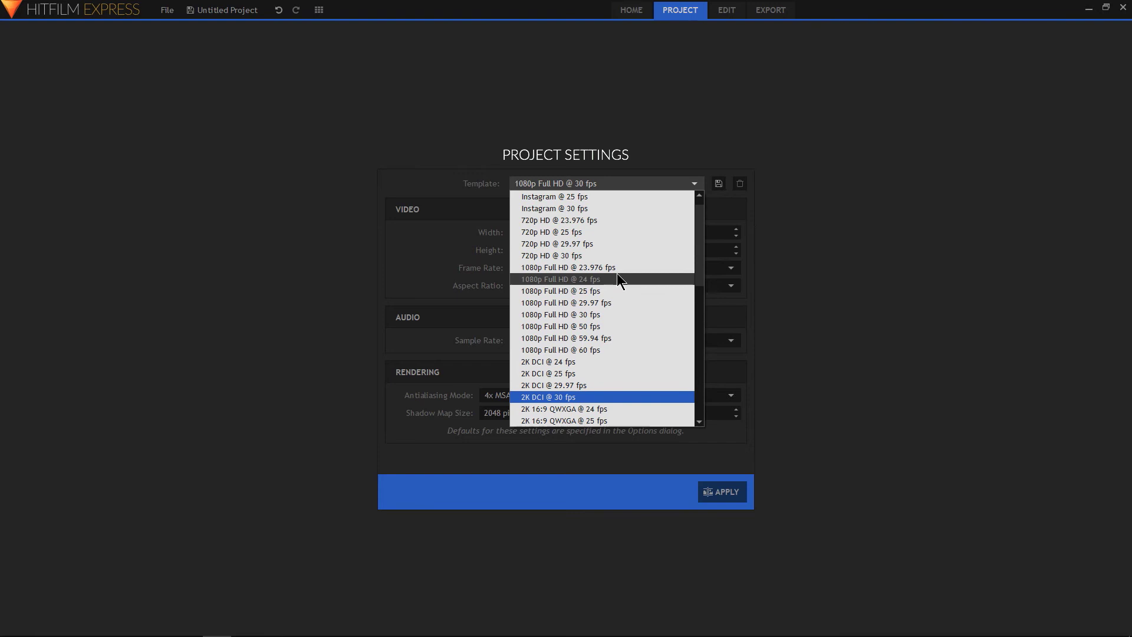
scroll(617, 270, "up", 1)
scroll(620, 256, "down", 4)
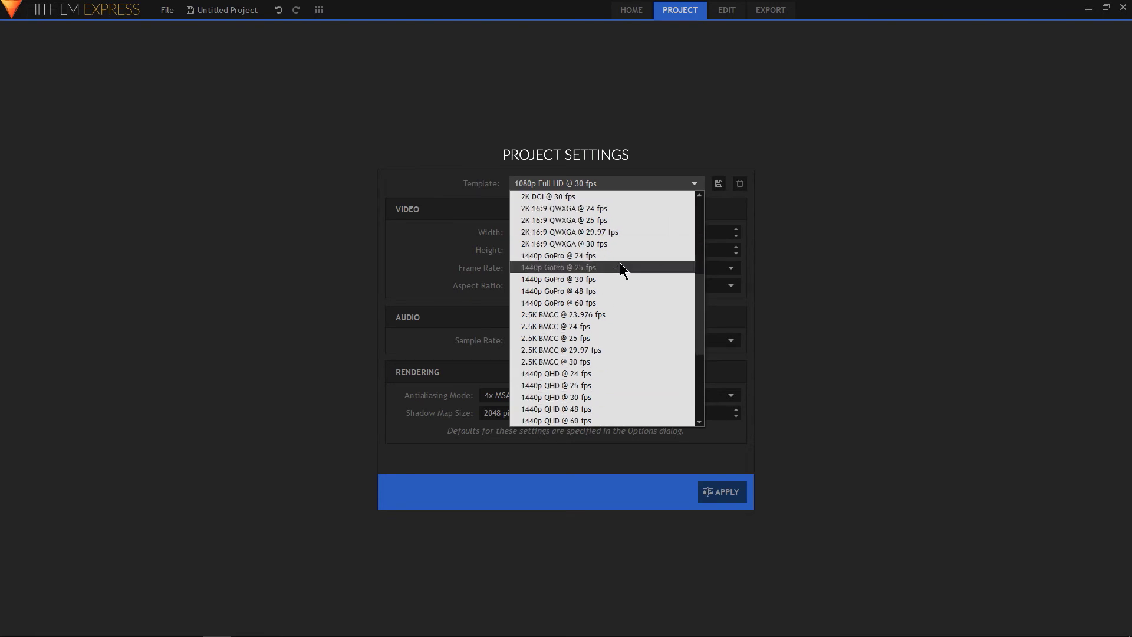
scroll(620, 266, "down", 4)
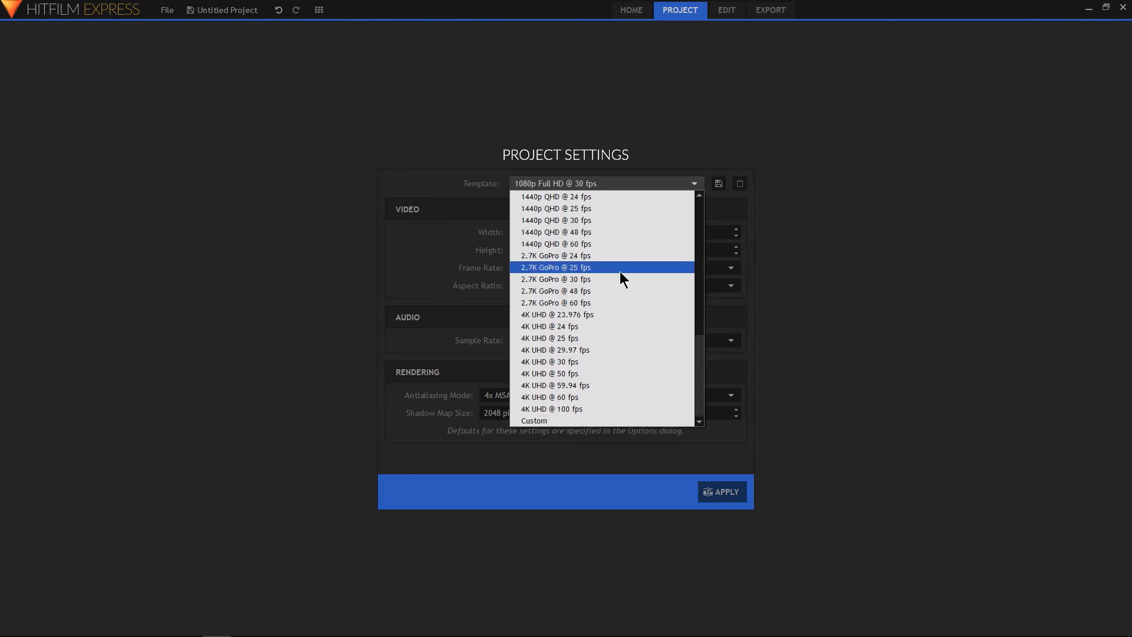
left_click(433, 242)
left_click(727, 10)
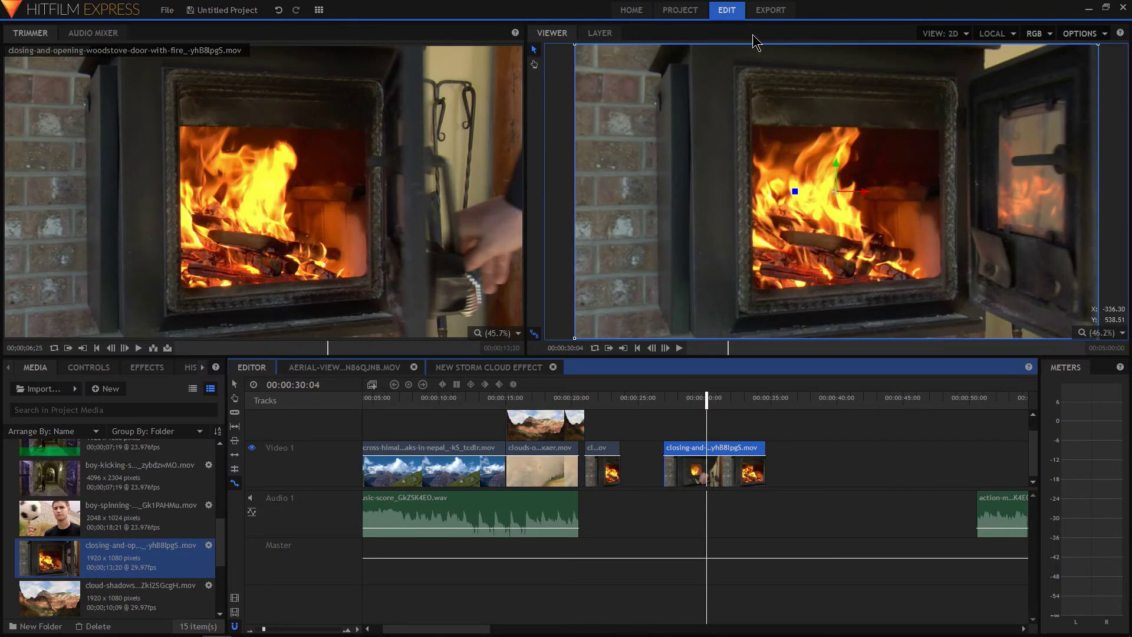
left_click(770, 10)
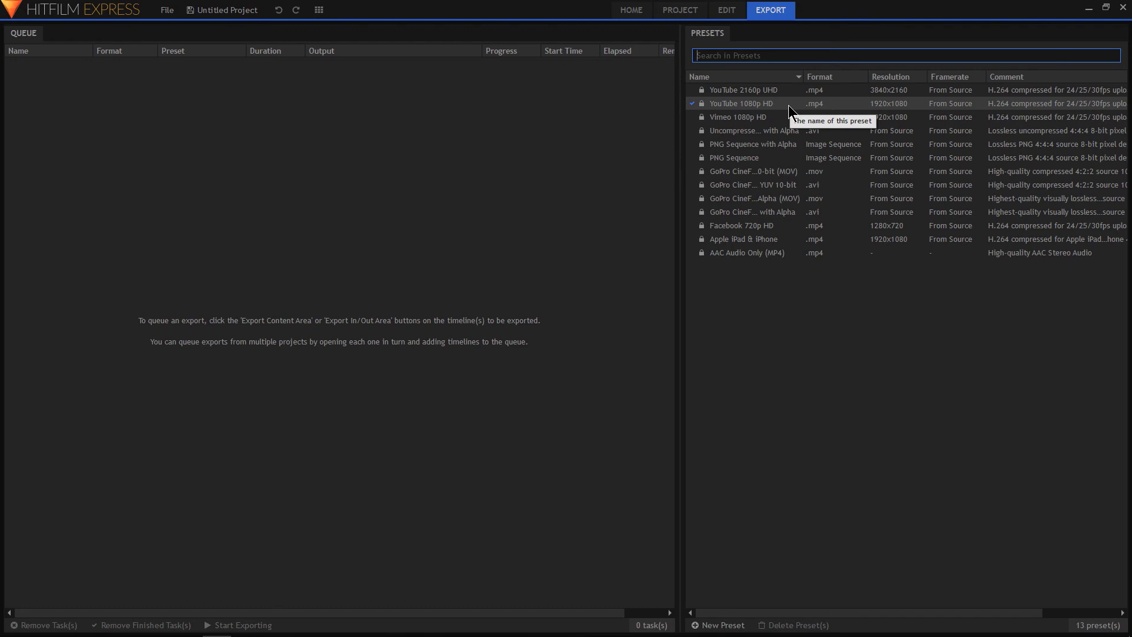
left_click(680, 10)
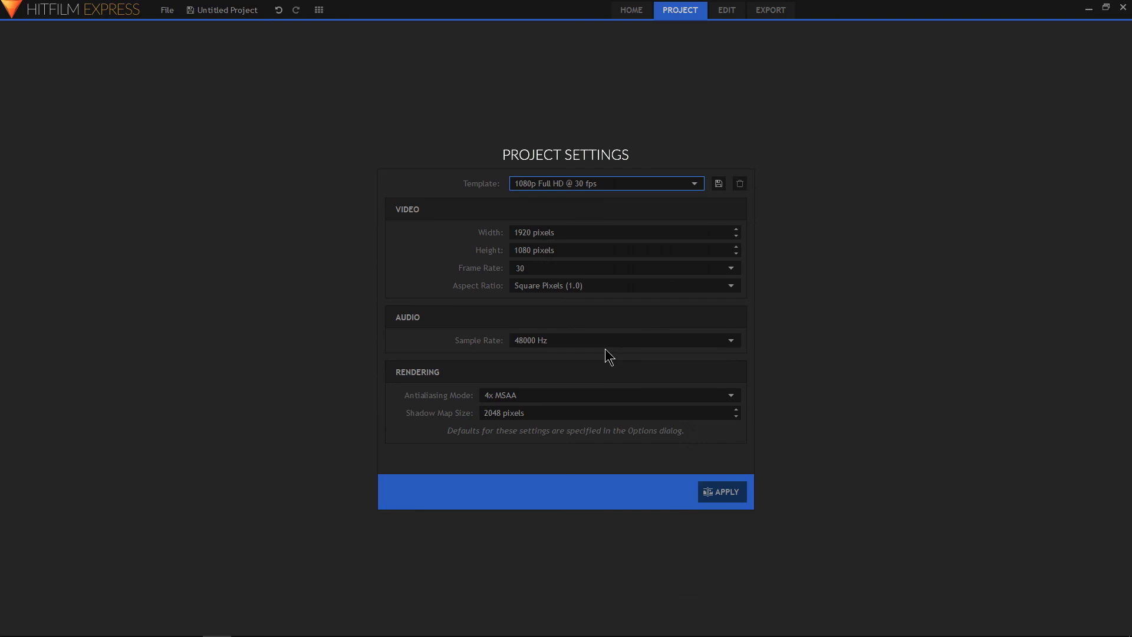
left_click(726, 9)
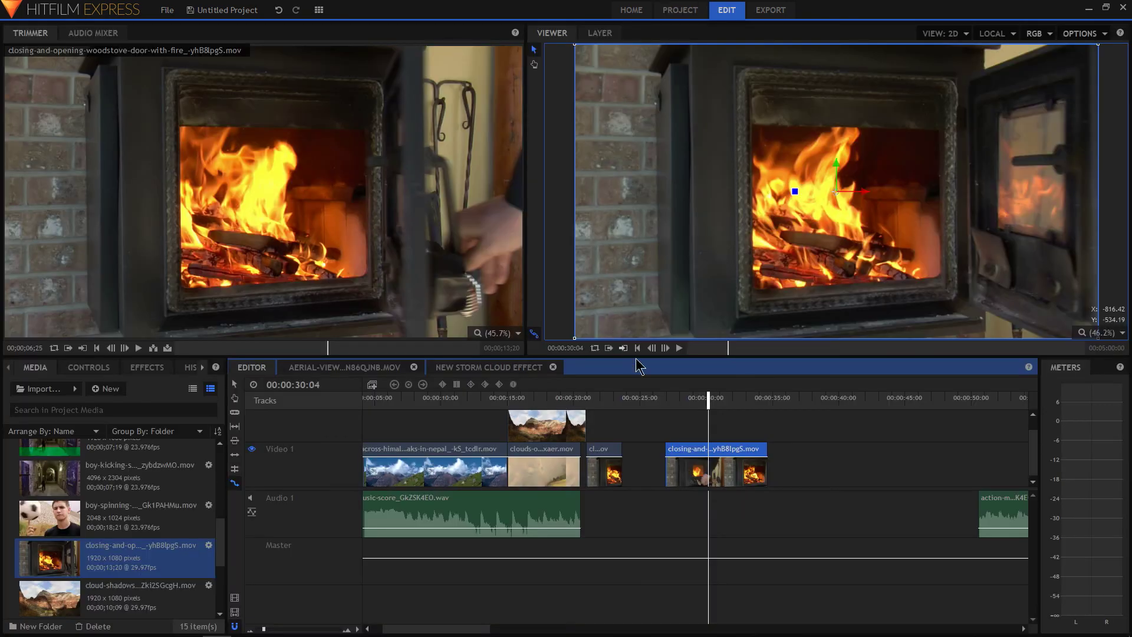
Scrub back to the opening Himalaya clouds shot, play, and load the forest-fire smoke clip
left_click_drag(708, 397, 385, 408)
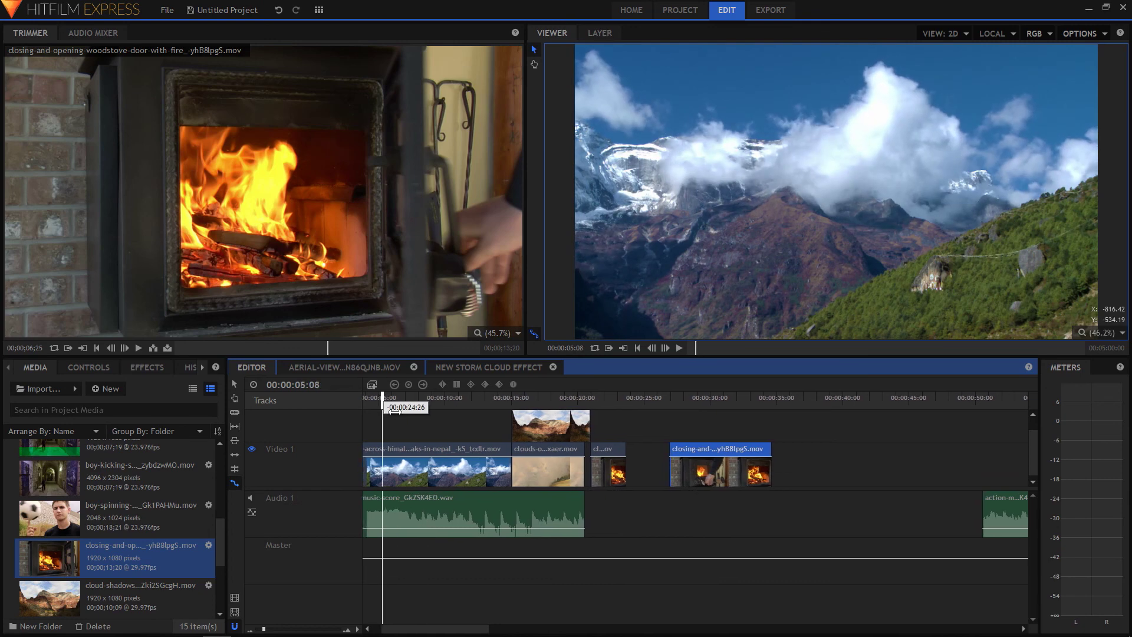
left_click_drag(385, 408, 431, 408)
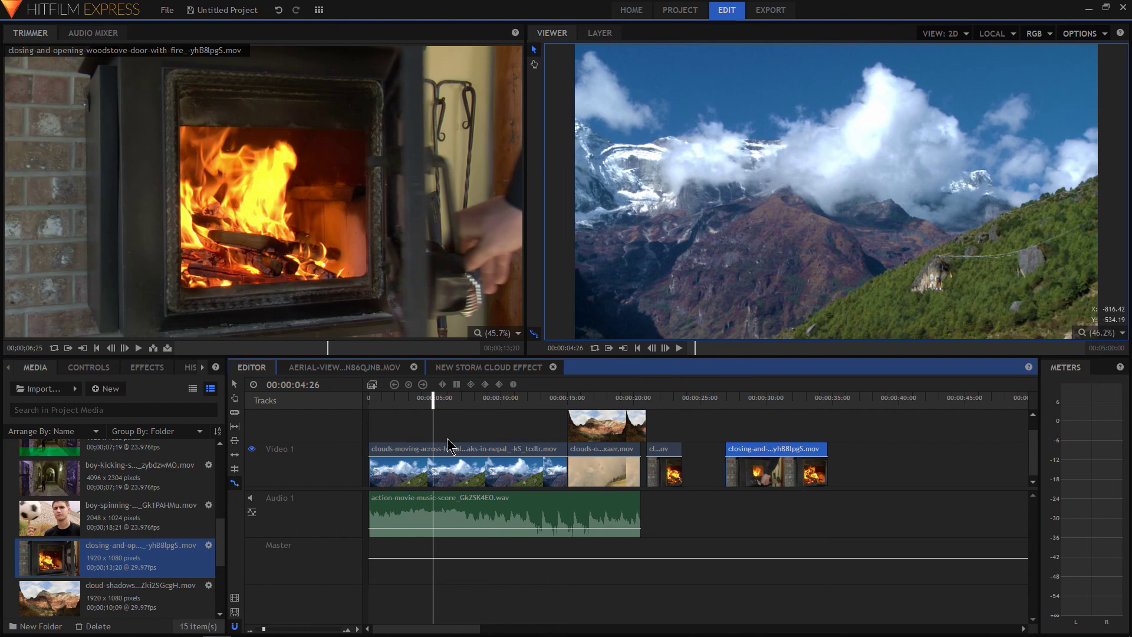
key("space")
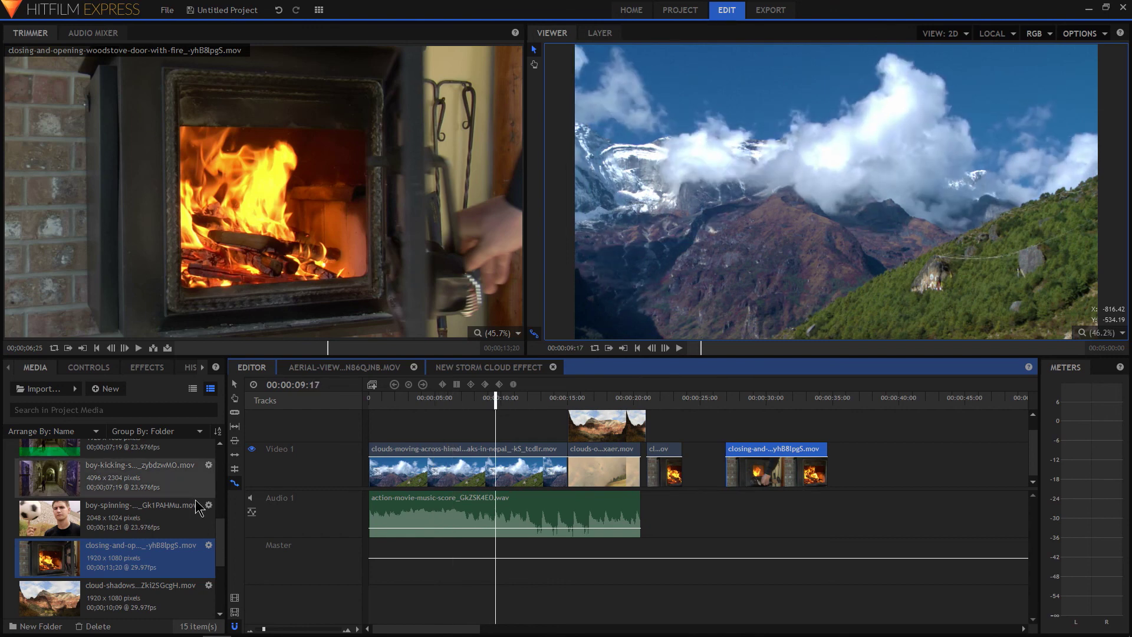
scroll(32, 558, "down", 2)
left_click(49, 522)
left_click(56, 485)
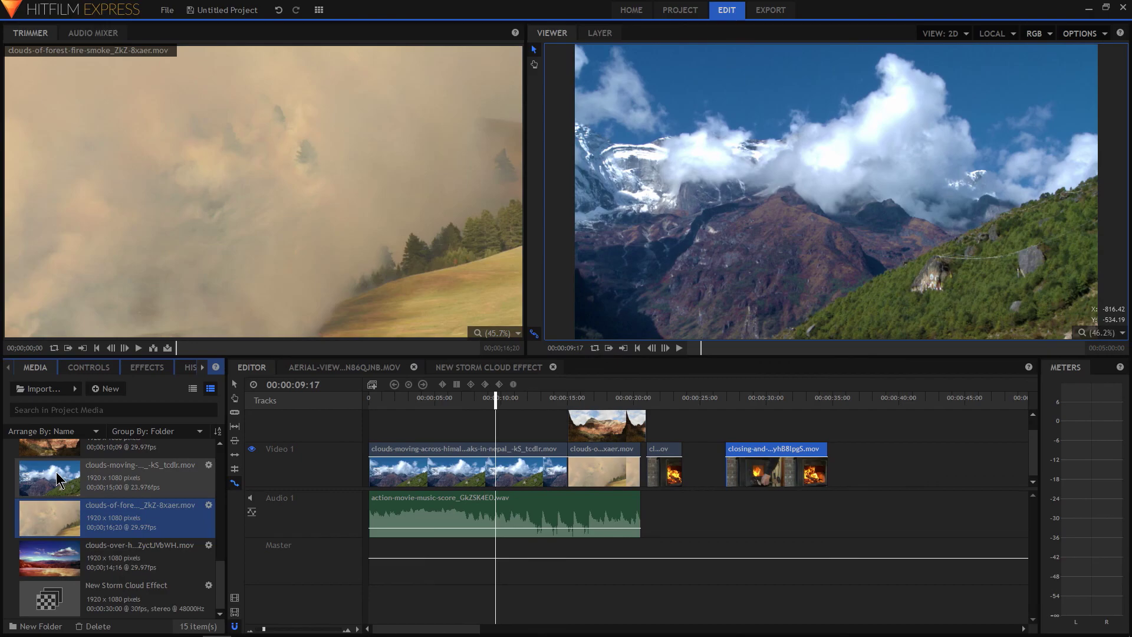